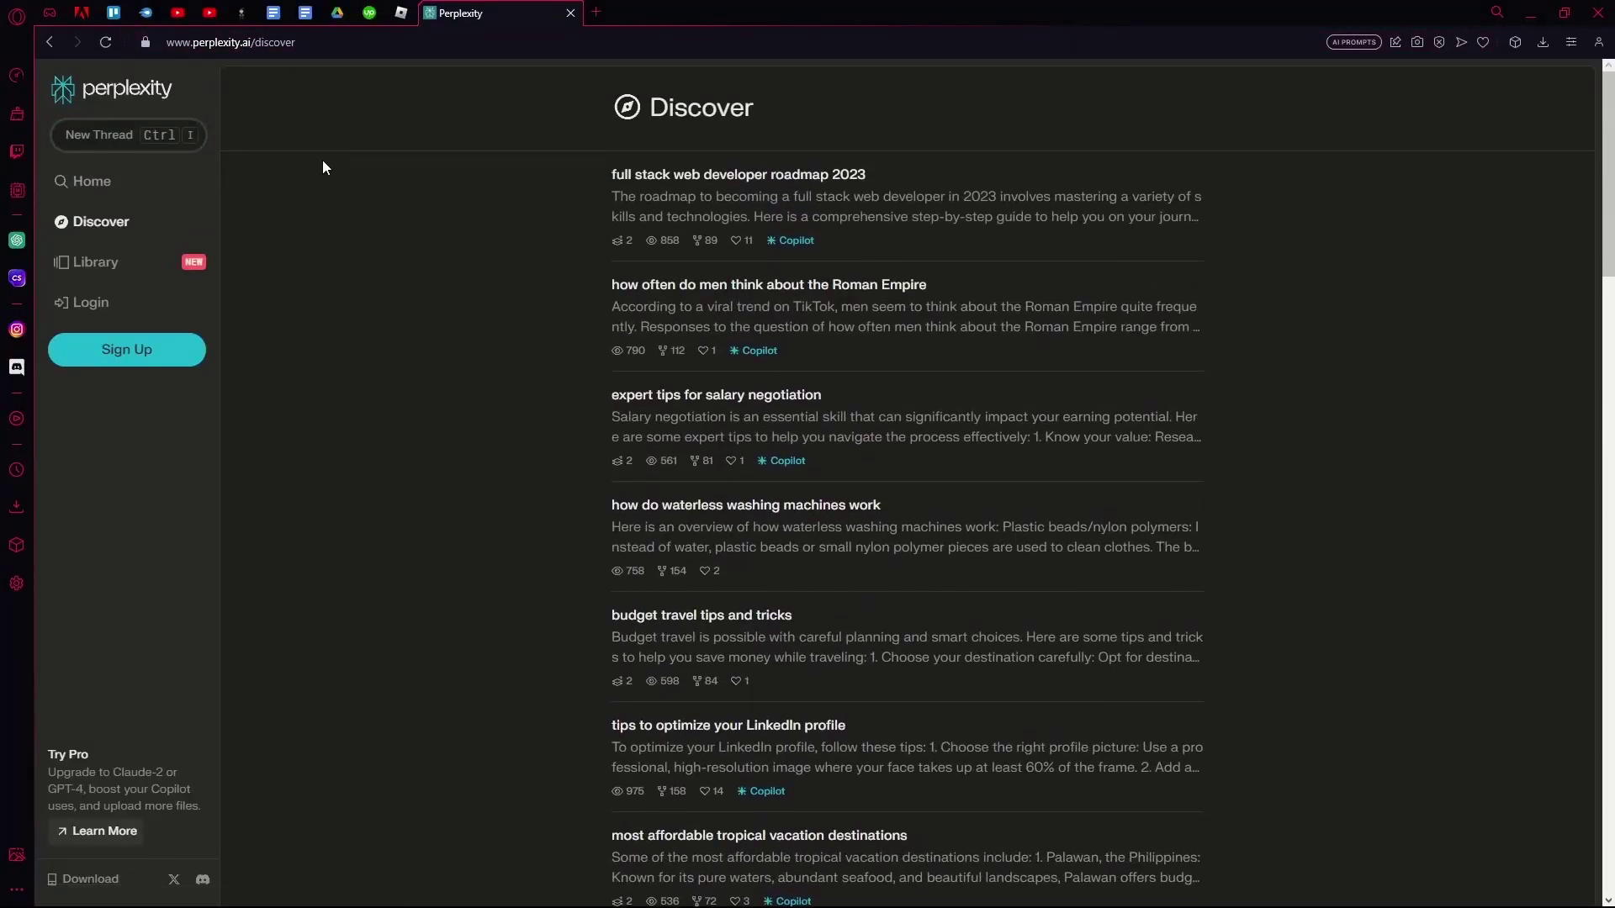
- Return from Discover to Home and focus the empty 'Ask anything' box to show suggestions
{"action": "left_click", "coordinate": [134, 91]}
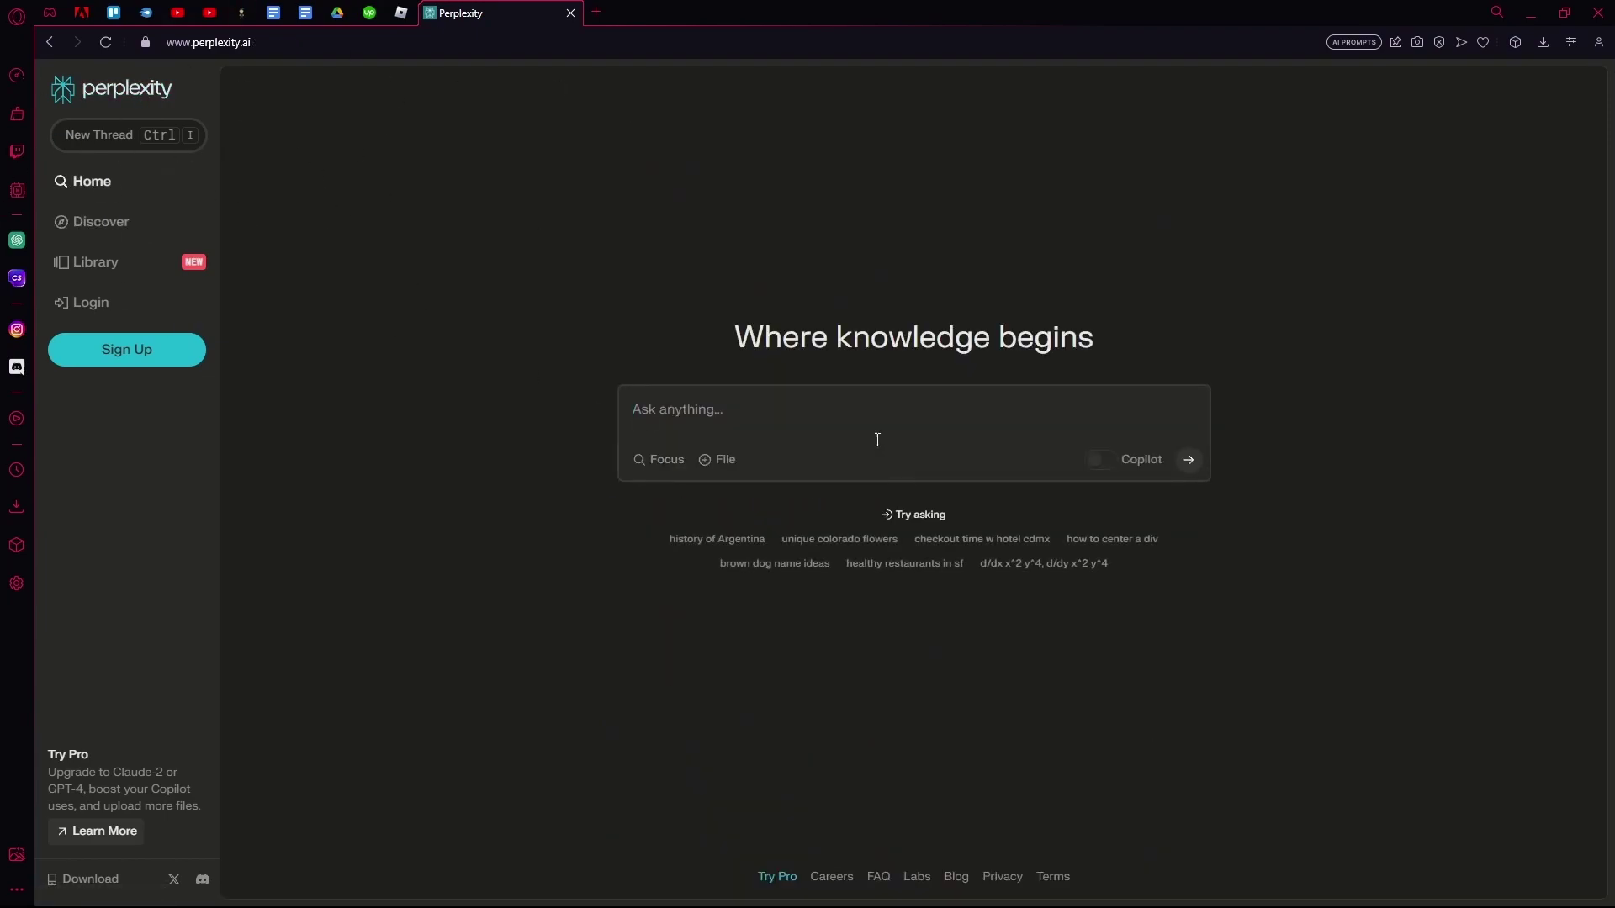
{"action": "triple_click", "coordinate": [711, 405]}
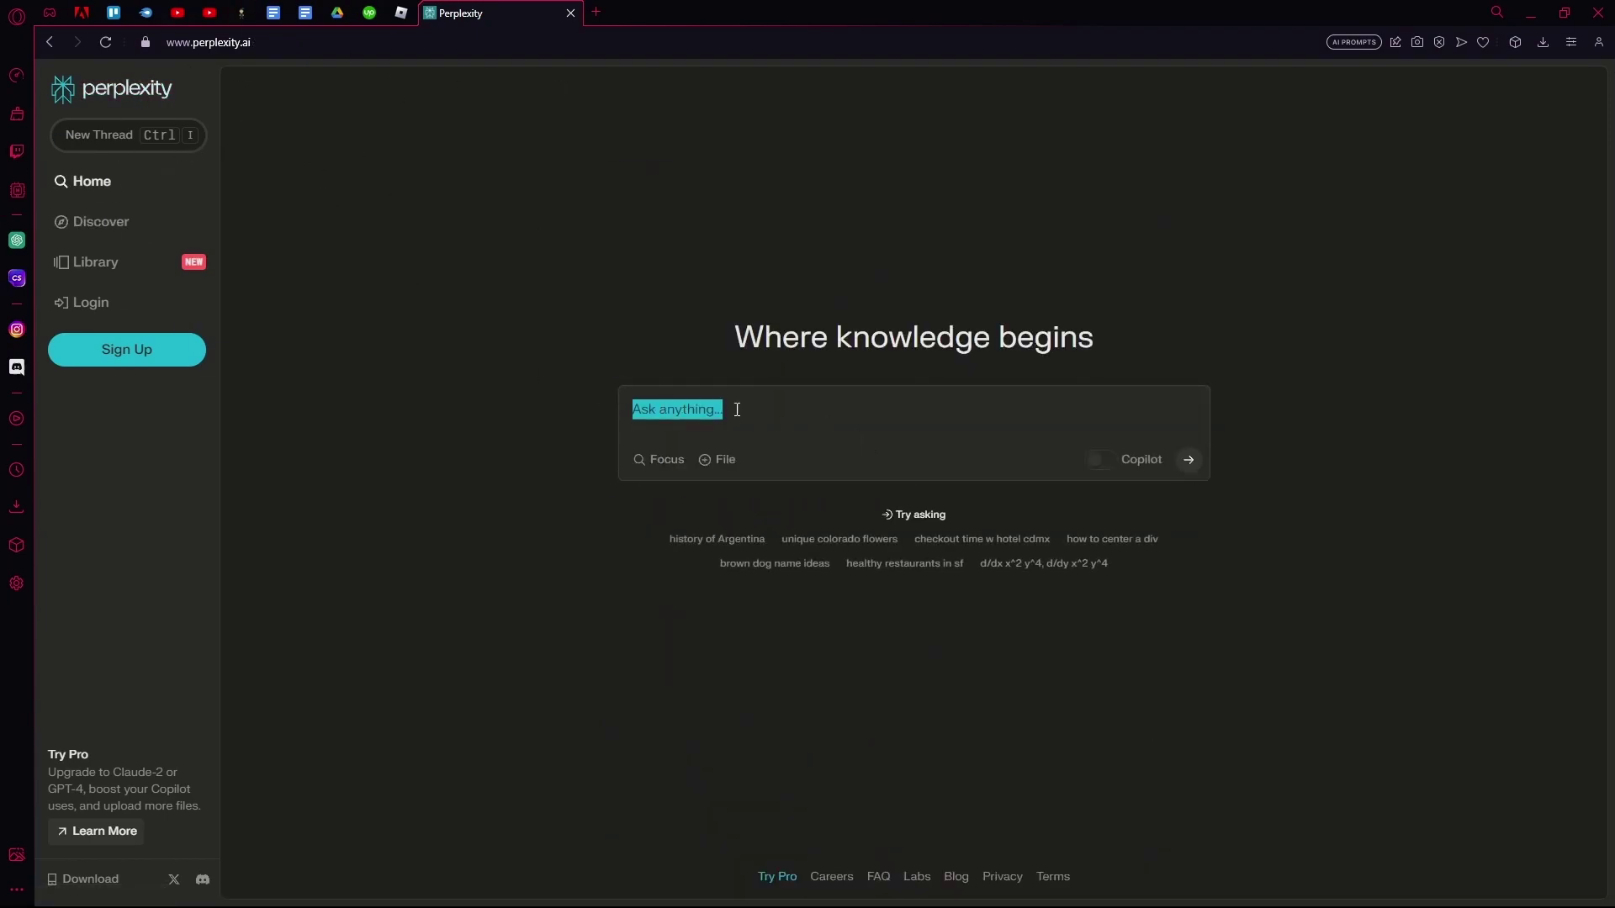
{"action": "left_click", "coordinate": [737, 410]}
{"action": "left_click", "coordinate": [613, 328]}
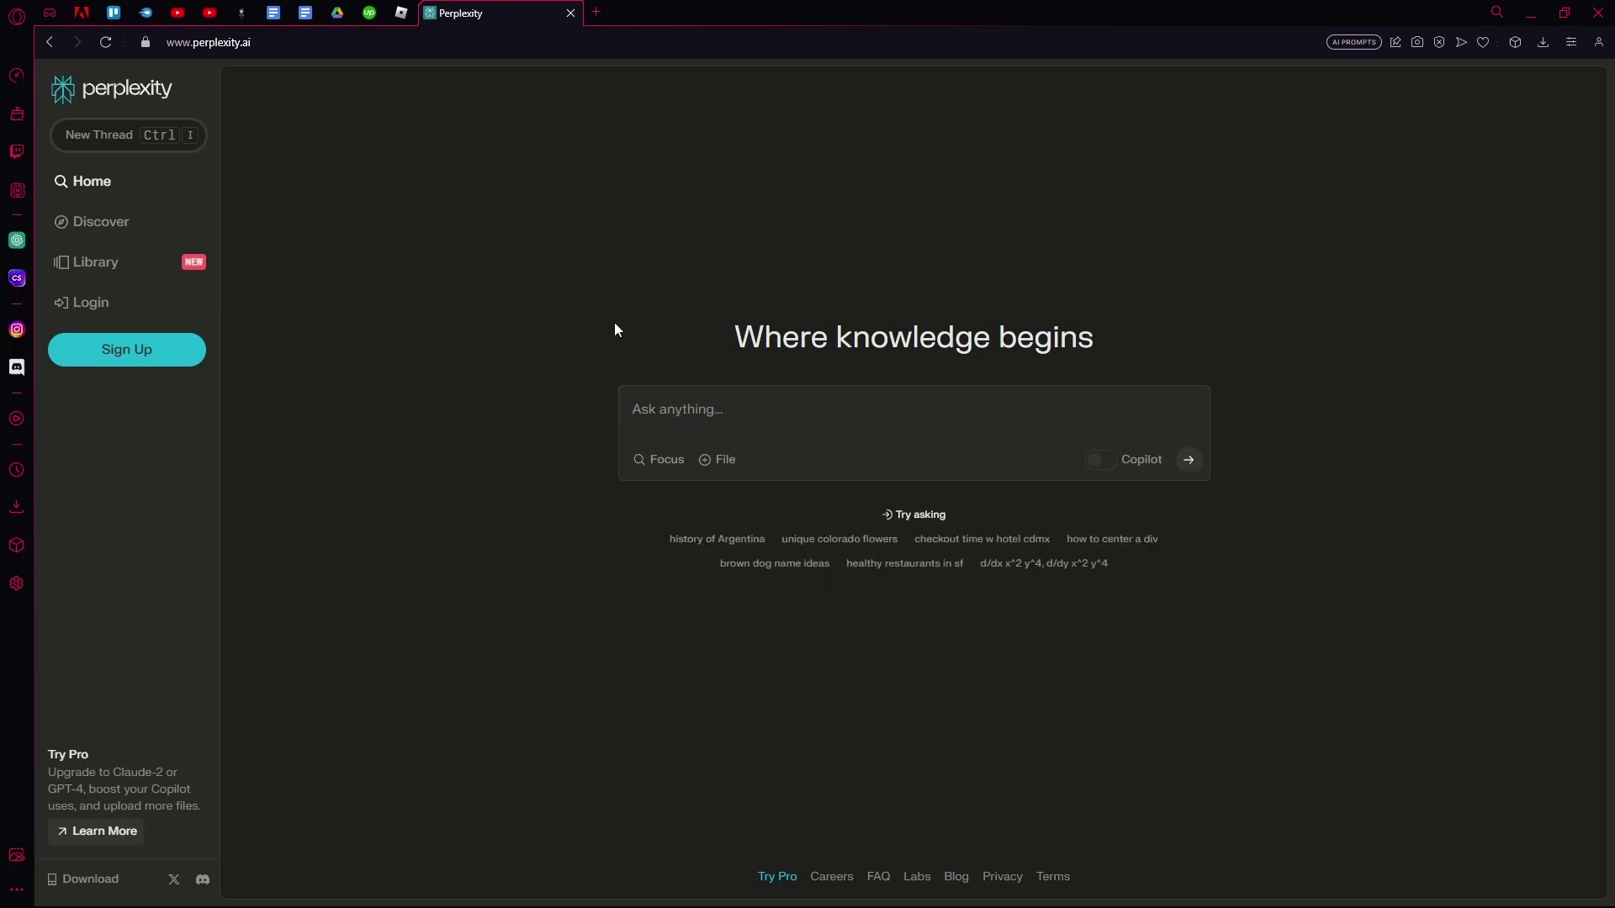
- Ask the suggested question 'budget travel tips and tricks' and inspect its six cited sources
{"action": "left_click", "coordinate": [737, 425]}
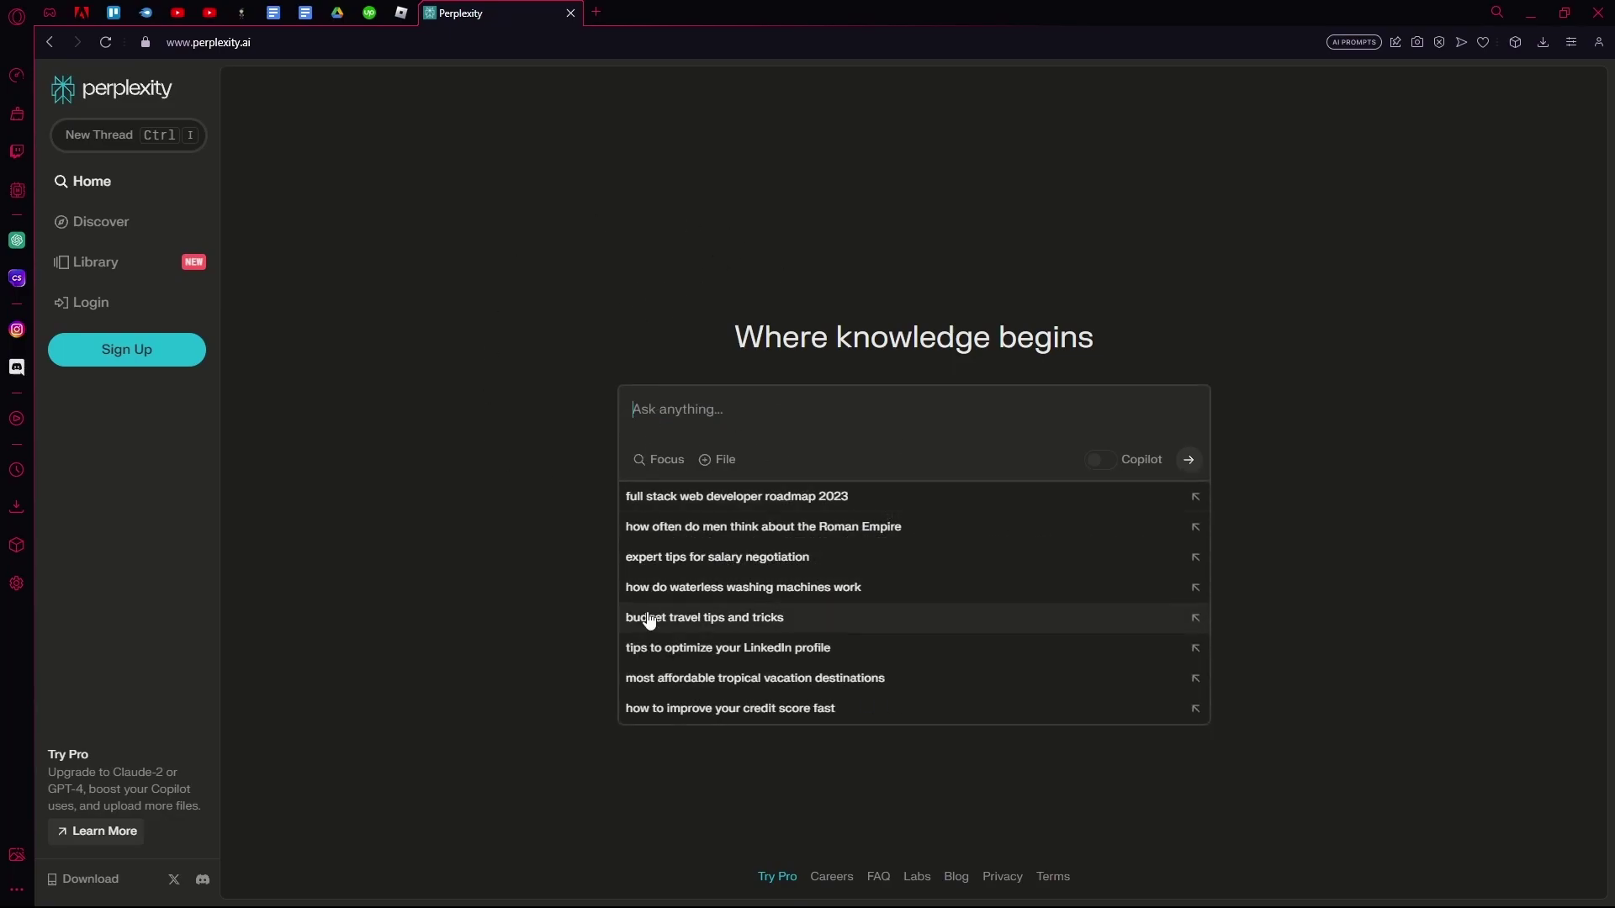
{"action": "left_click", "coordinate": [705, 619]}
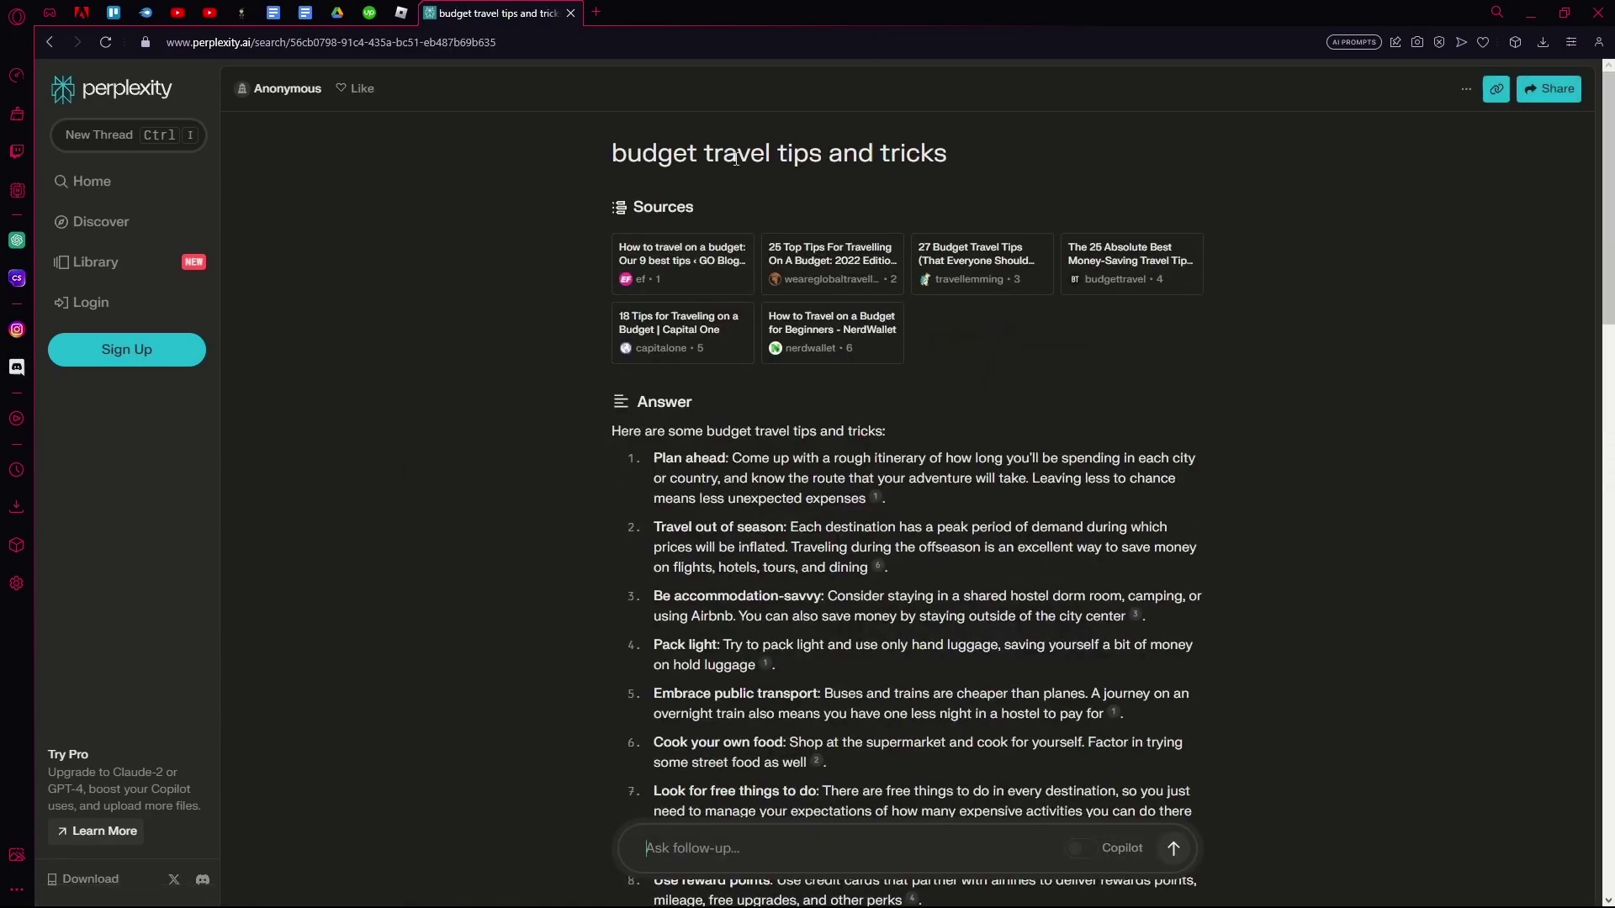
{"action": "left_click_drag", "start_coordinate": [633, 207], "coordinate": [686, 208]}
{"action": "left_click", "coordinate": [685, 286]}
- Scroll through the tips list, highlighting 'Plan ahead', down to the travel images and Related questions
{"action": "scroll", "coordinate": [1118, 366], "scroll_direction": "down", "scroll_amount": 3}
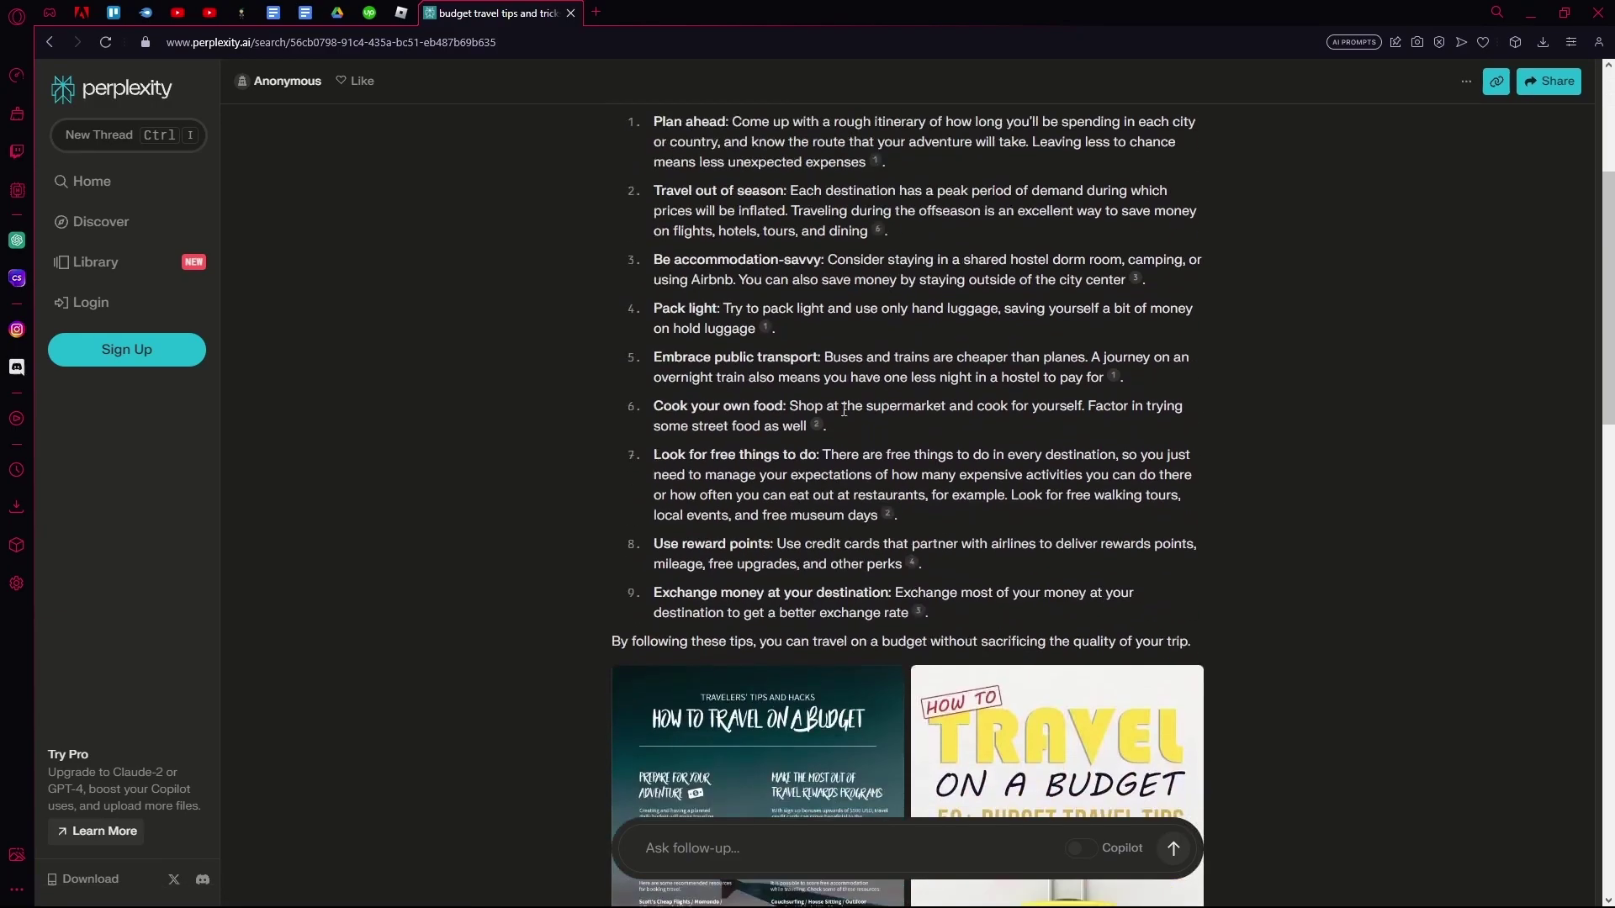
{"action": "scroll", "coordinate": [617, 534], "scroll_direction": "up", "scroll_amount": 2}
{"action": "scroll", "coordinate": [855, 244], "scroll_direction": "down", "scroll_amount": 1}
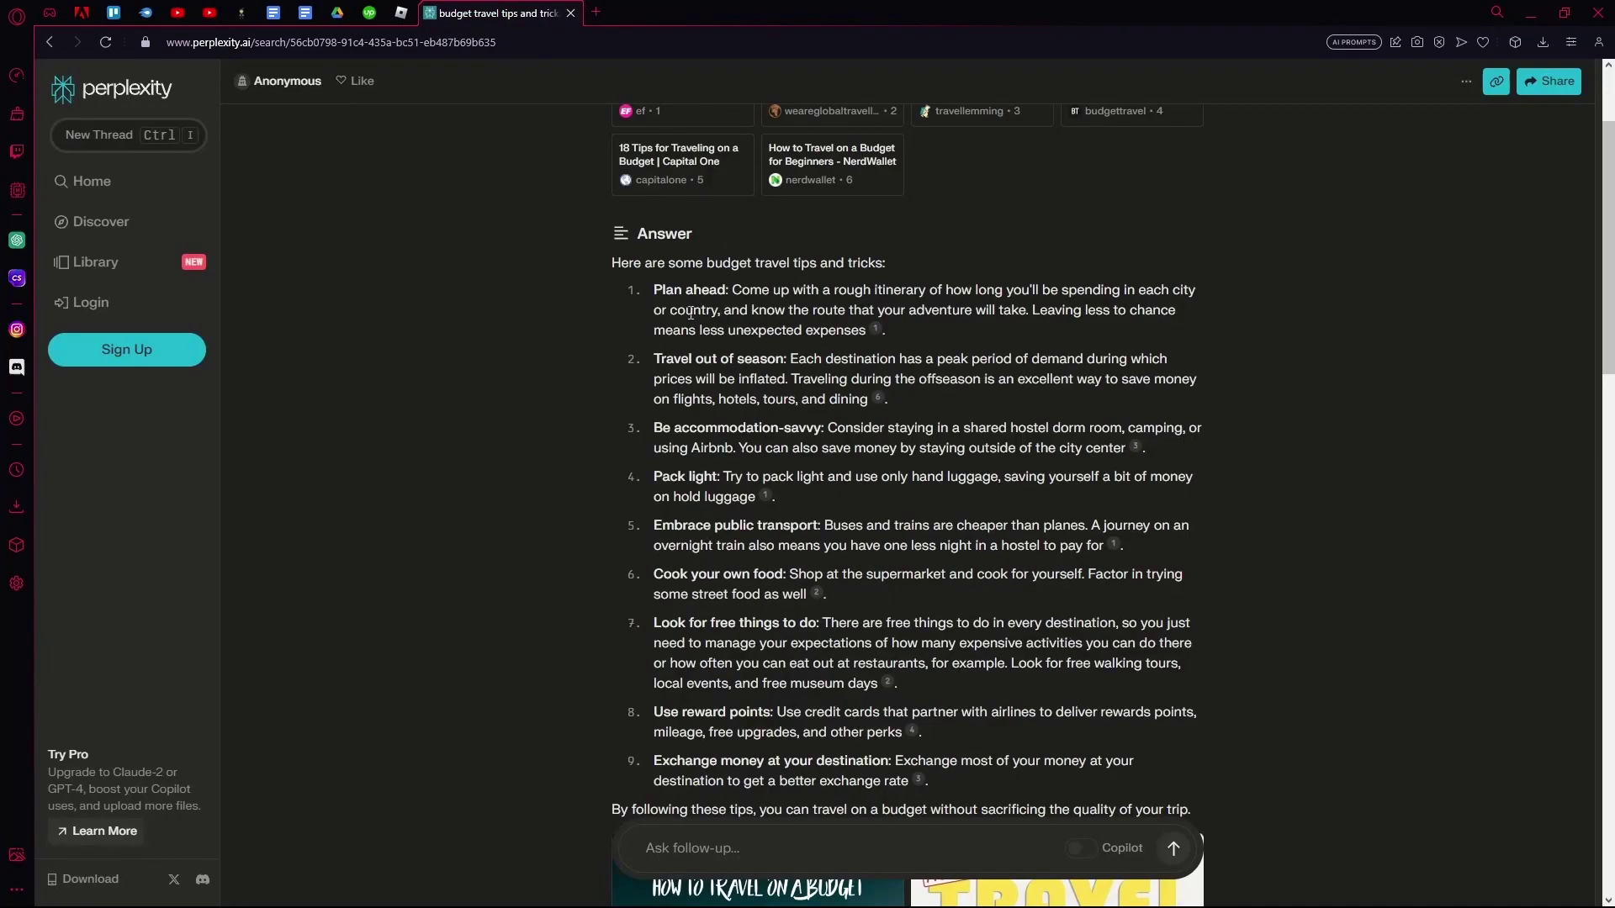
{"action": "left_click_drag", "start_coordinate": [665, 283], "coordinate": [857, 331]}
{"action": "left_click", "coordinate": [856, 331]}
{"action": "scroll", "coordinate": [856, 330], "scroll_direction": "down", "scroll_amount": 5}
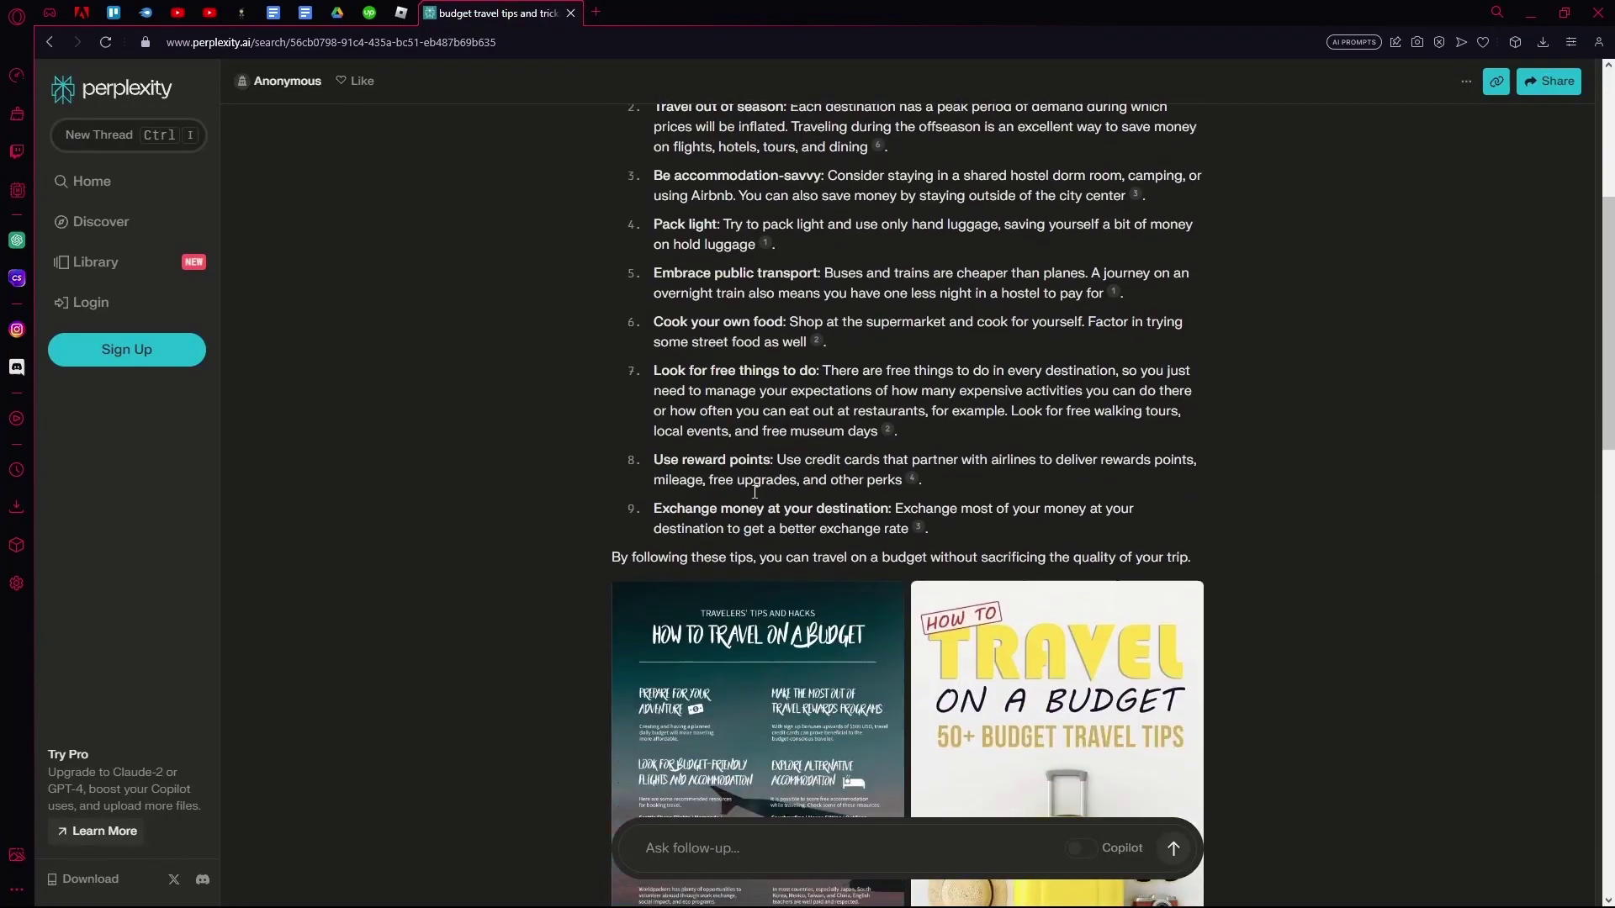
{"action": "scroll", "coordinate": [964, 448], "scroll_direction": "down", "scroll_amount": 3}
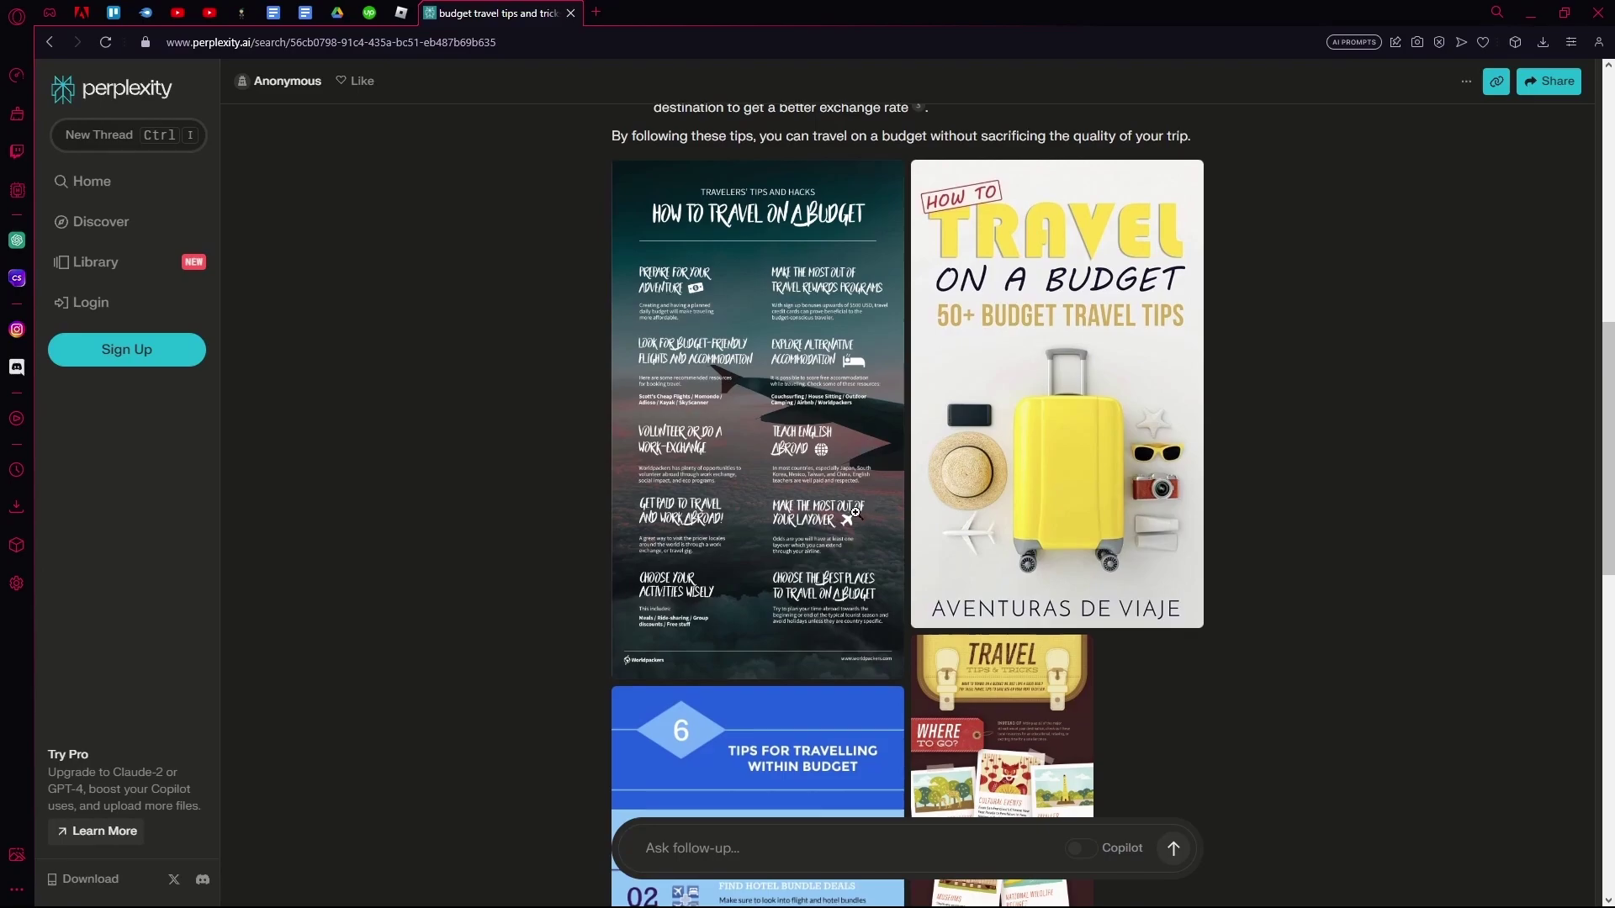
{"action": "scroll", "coordinate": [985, 578], "scroll_direction": "down", "scroll_amount": 10}
{"action": "scroll", "coordinate": [601, 539], "scroll_direction": "down", "scroll_amount": 2}
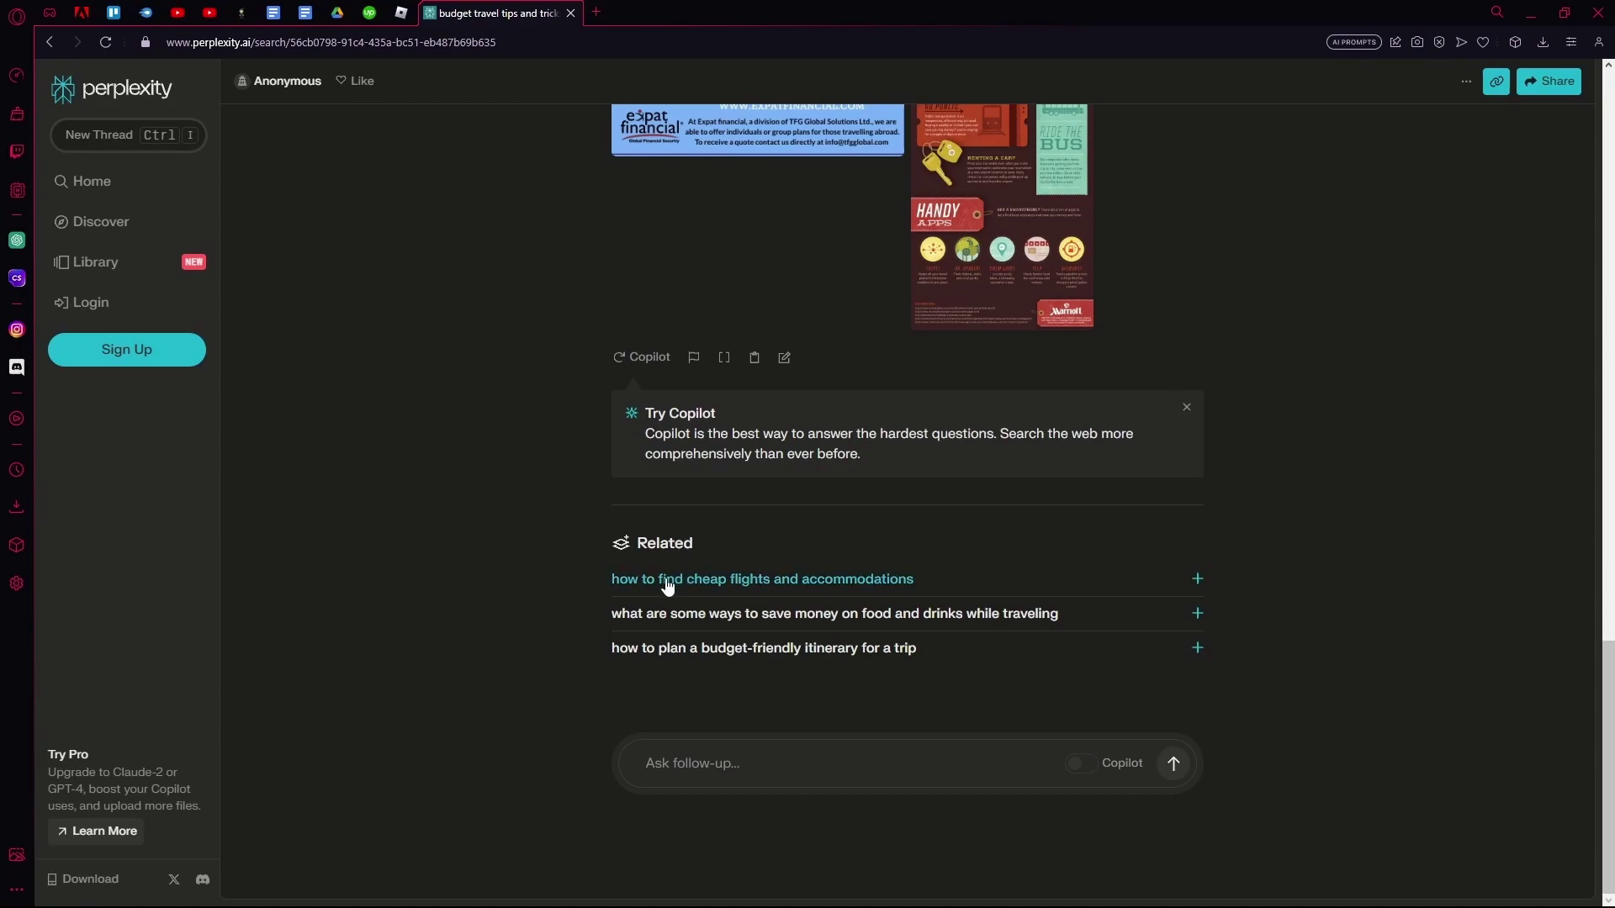
- Ask the related cheap flights and accommodations question, then start a new thread
{"action": "left_click", "coordinate": [798, 589]}
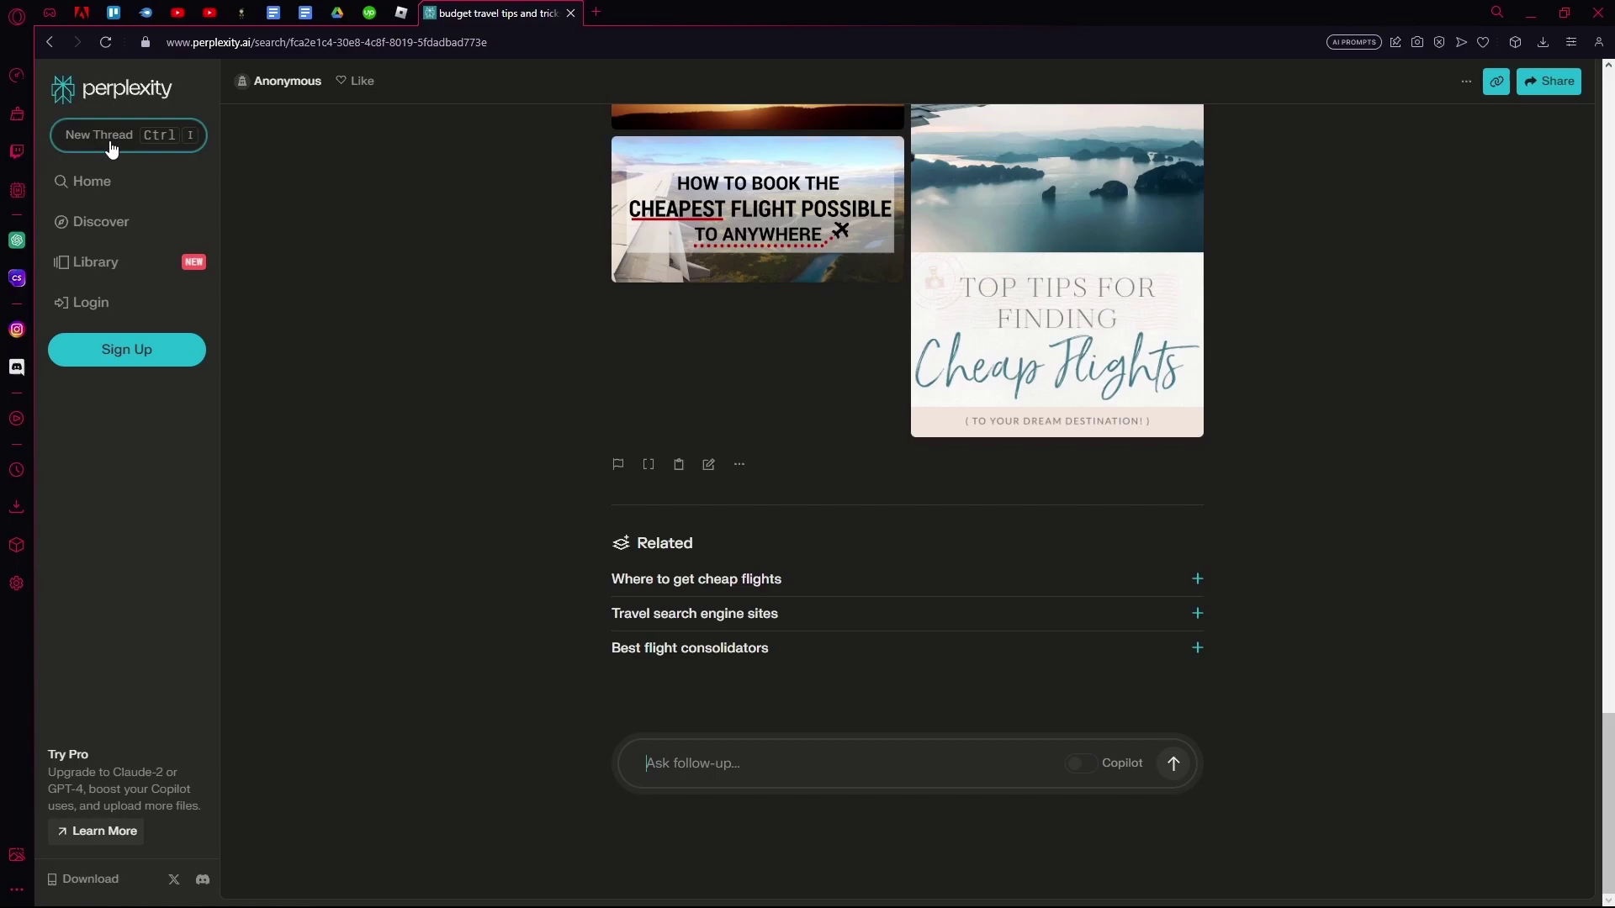
{"action": "left_click", "coordinate": [110, 149]}
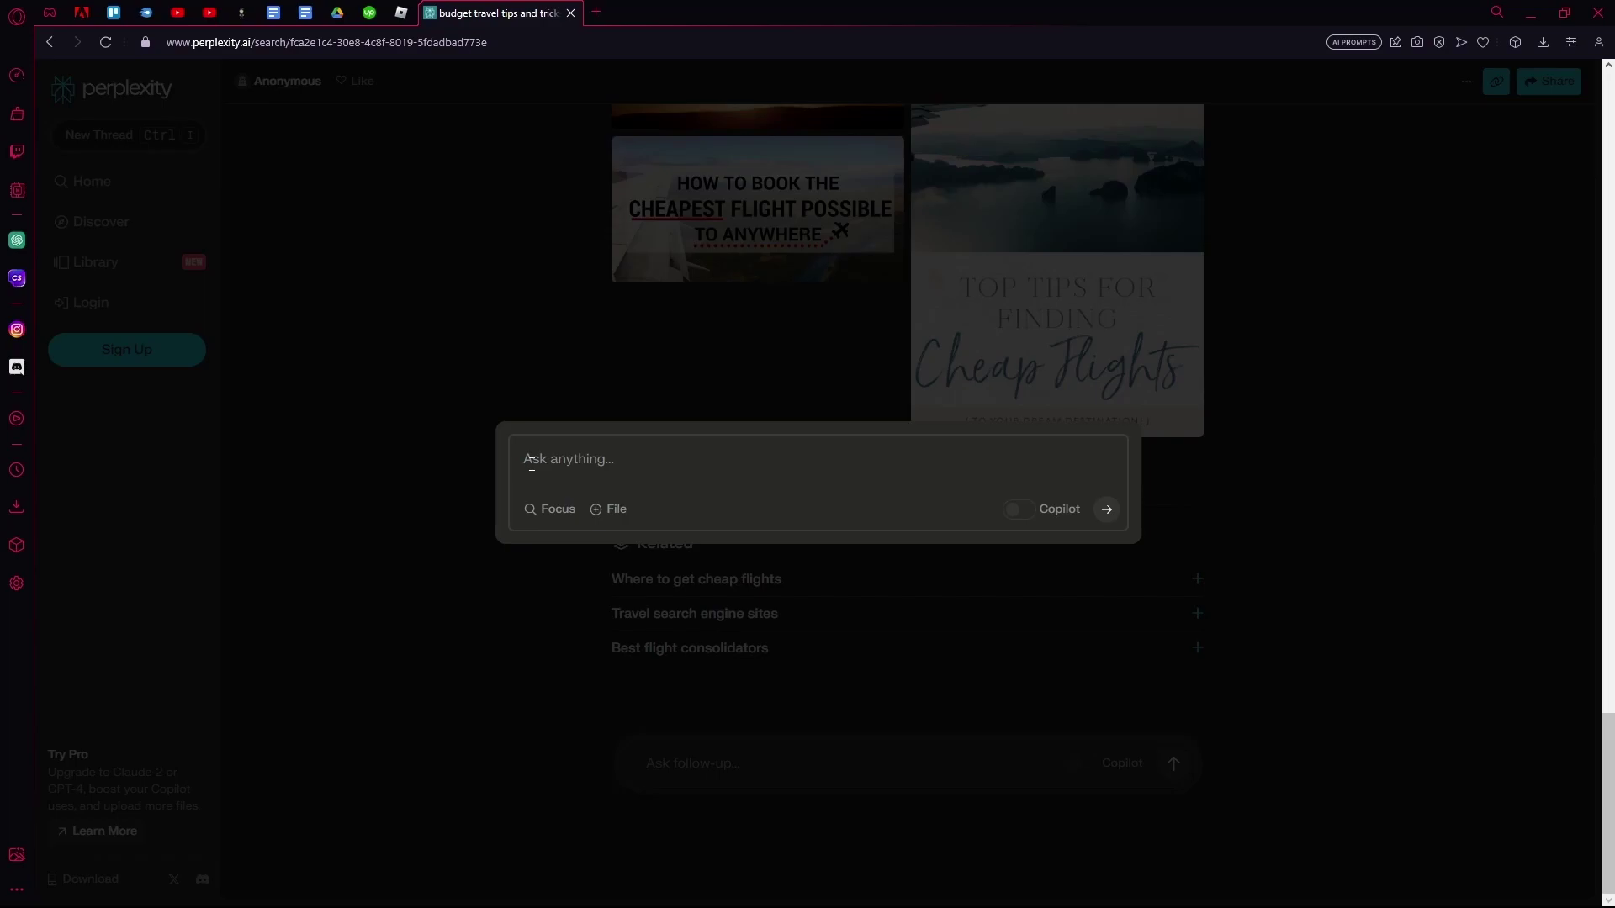
- Review the All, Academic, Writing, Wolfram|Alpha, YouTube and Reddit Focus options, then dismiss the new-thread box
{"action": "left_click", "coordinate": [535, 507]}
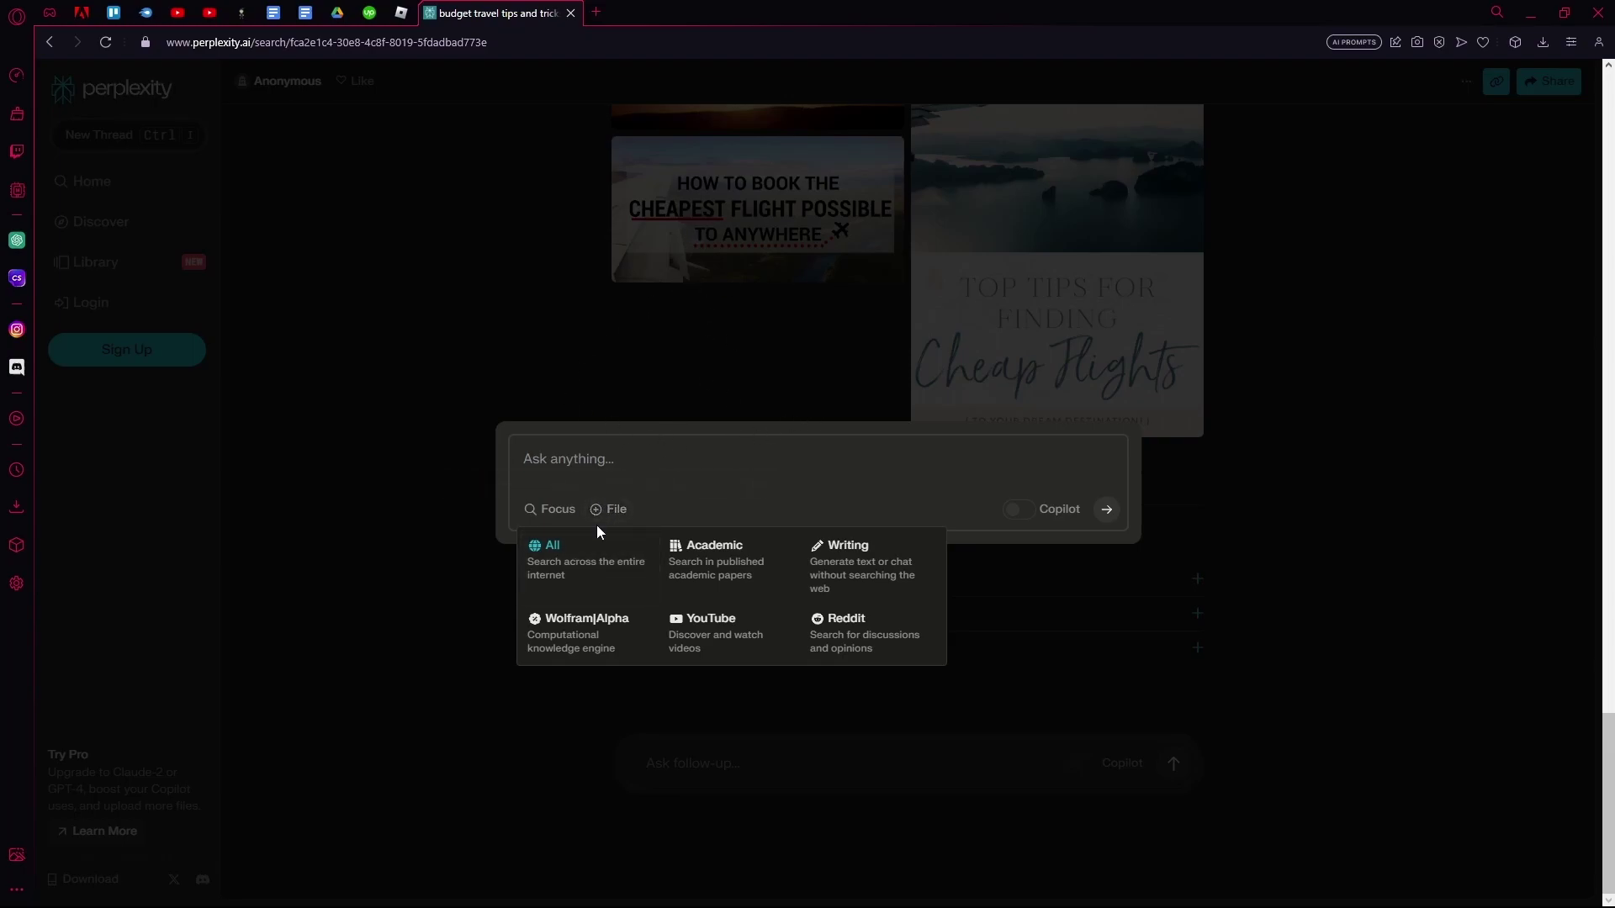
{"action": "scroll", "coordinate": [597, 525], "scroll_direction": "up", "scroll_amount": 1}
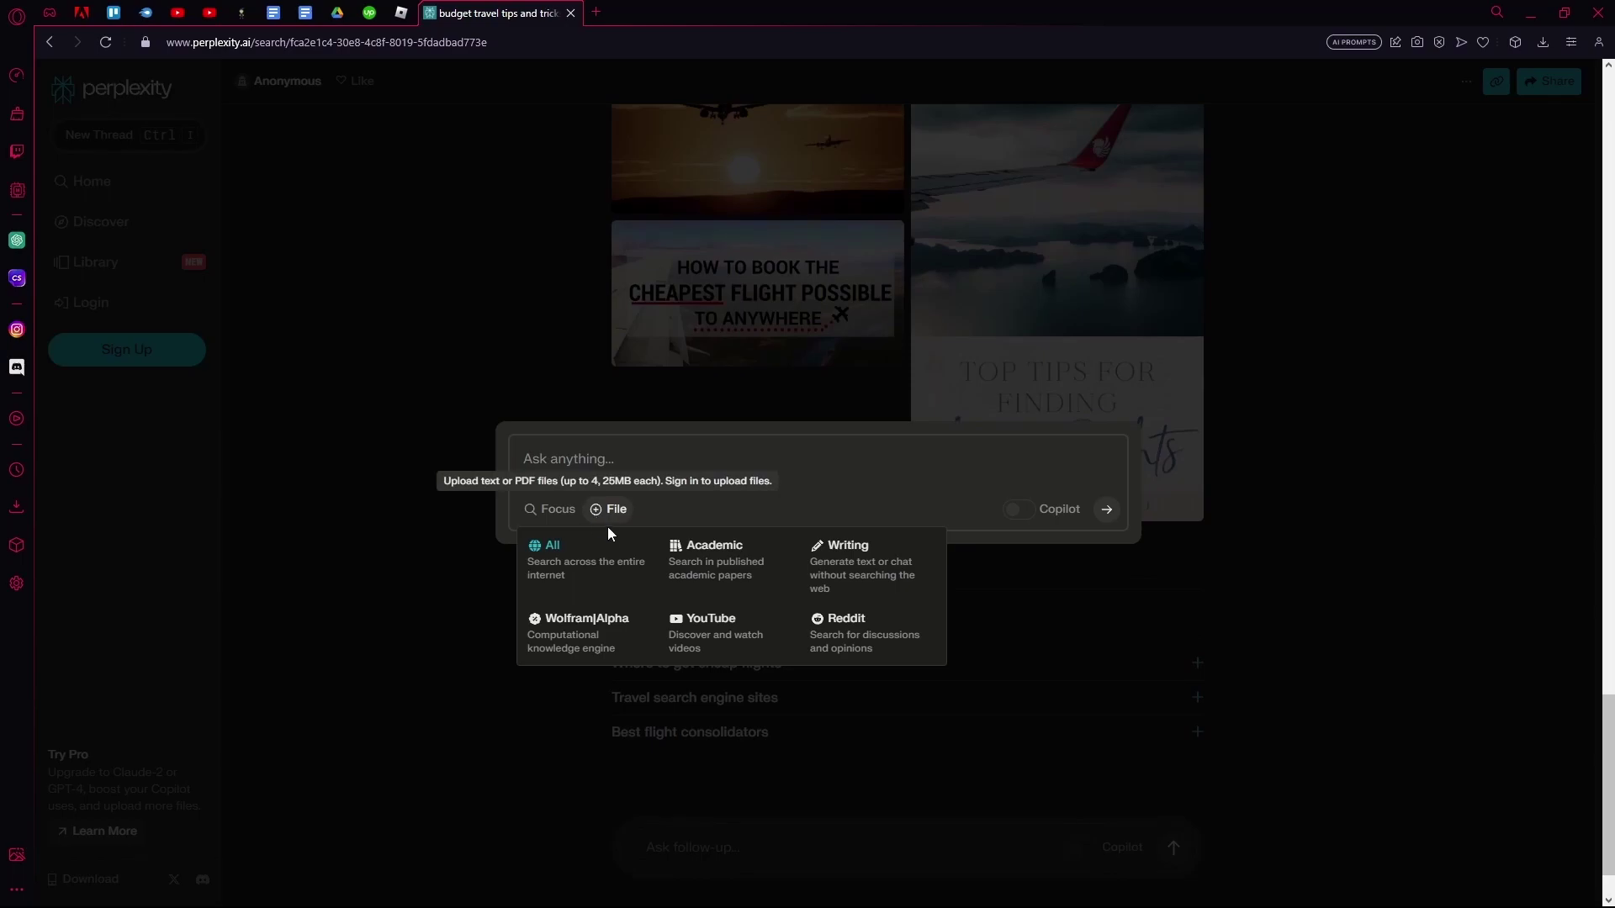
{"action": "scroll", "coordinate": [607, 526], "scroll_direction": "down", "scroll_amount": 1}
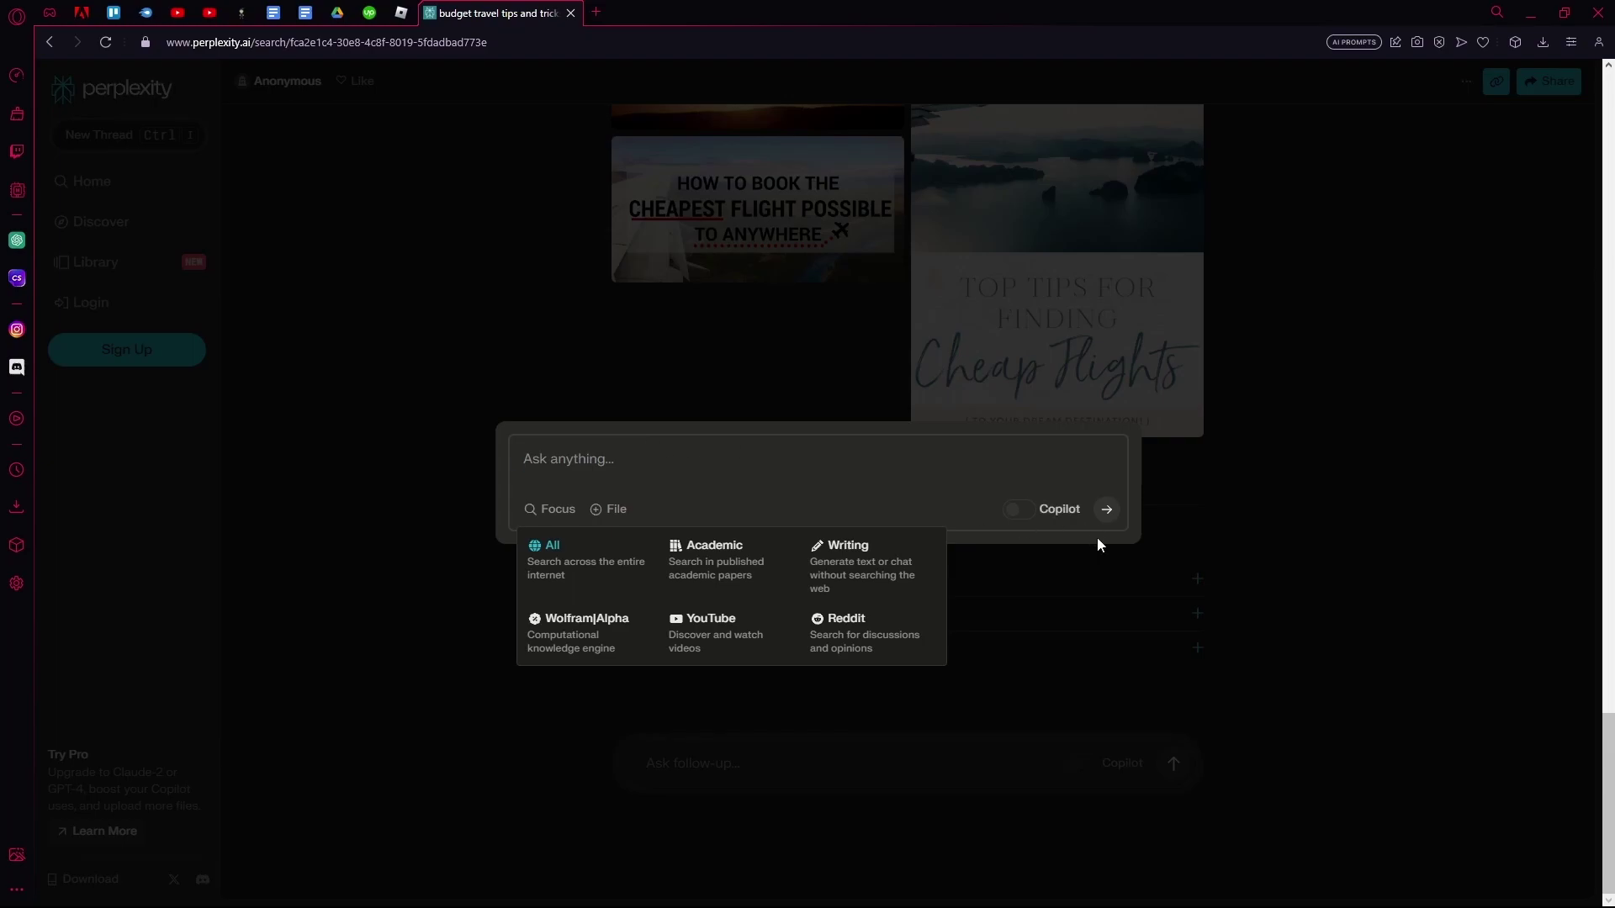
{"action": "left_click", "coordinate": [1118, 634]}
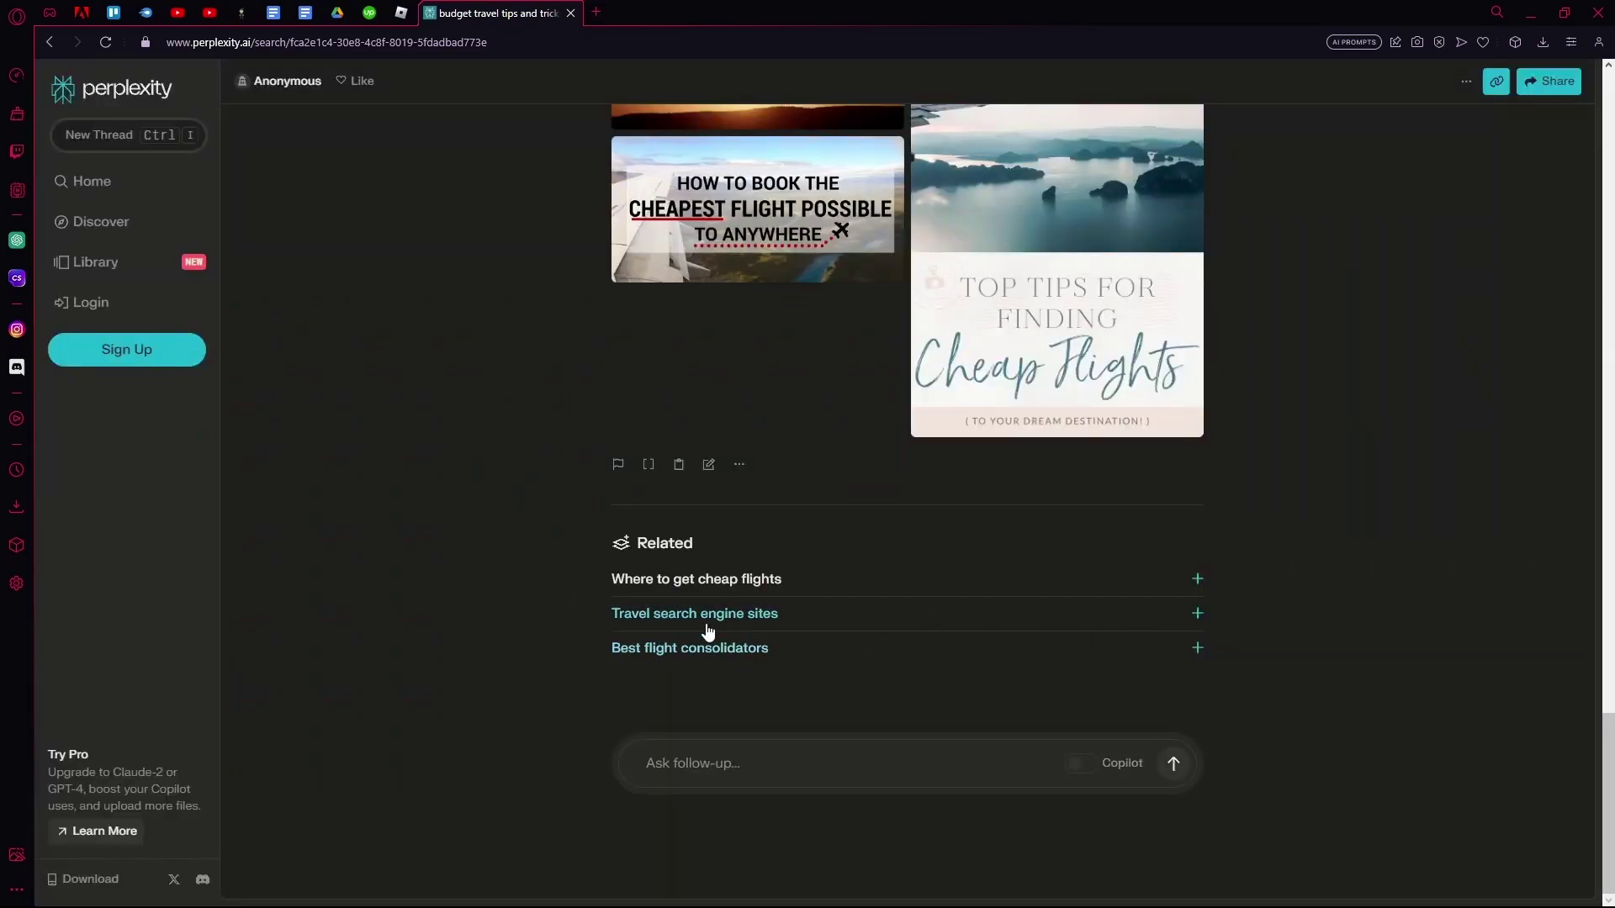
- Start a new Reddit-focused thread asking 'travel hacks'
{"action": "scroll", "coordinate": [682, 663], "scroll_direction": "up", "scroll_amount": 1}
{"action": "scroll", "coordinate": [681, 663], "scroll_direction": "down", "scroll_amount": 1}
{"action": "left_click", "coordinate": [119, 141]}
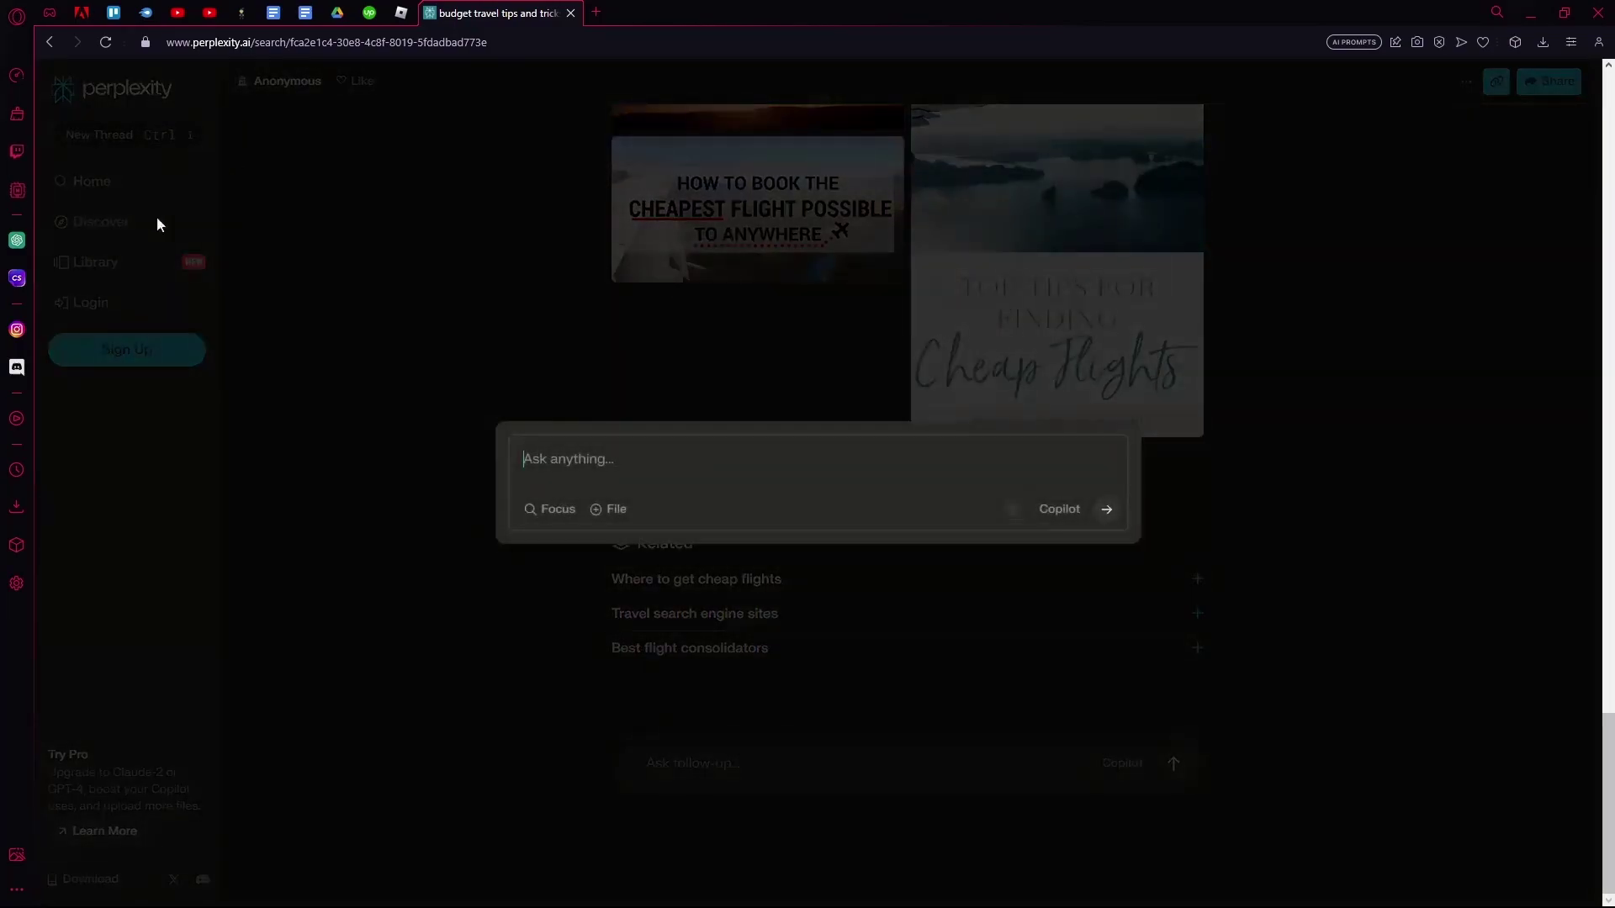
{"action": "left_click", "coordinate": [552, 523]}
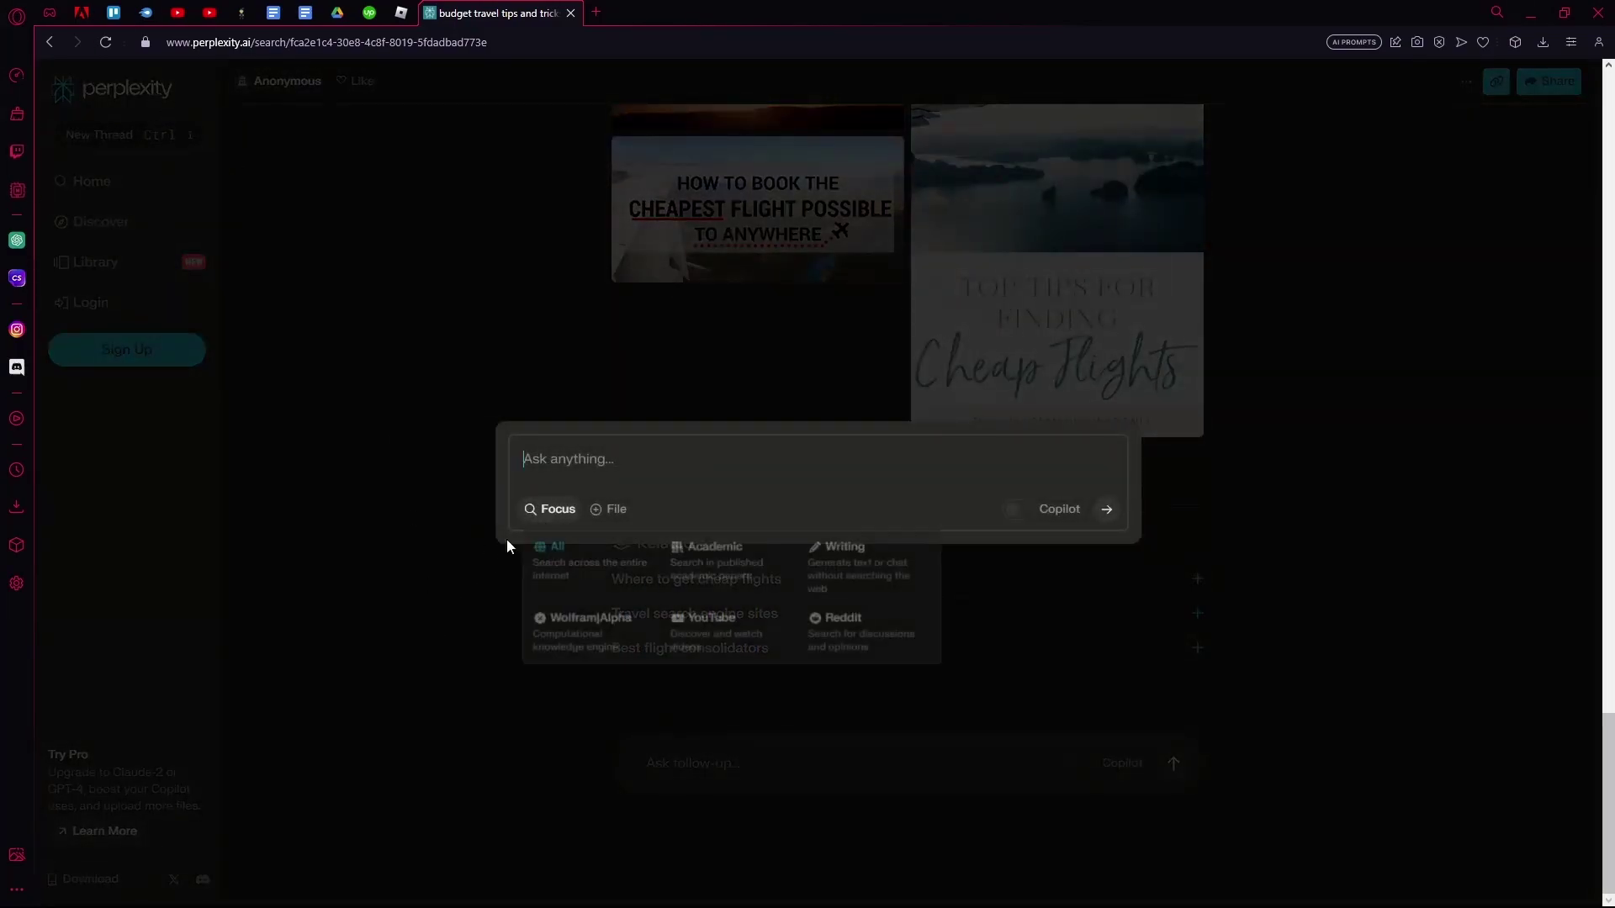
{"action": "left_click", "coordinate": [864, 651]}
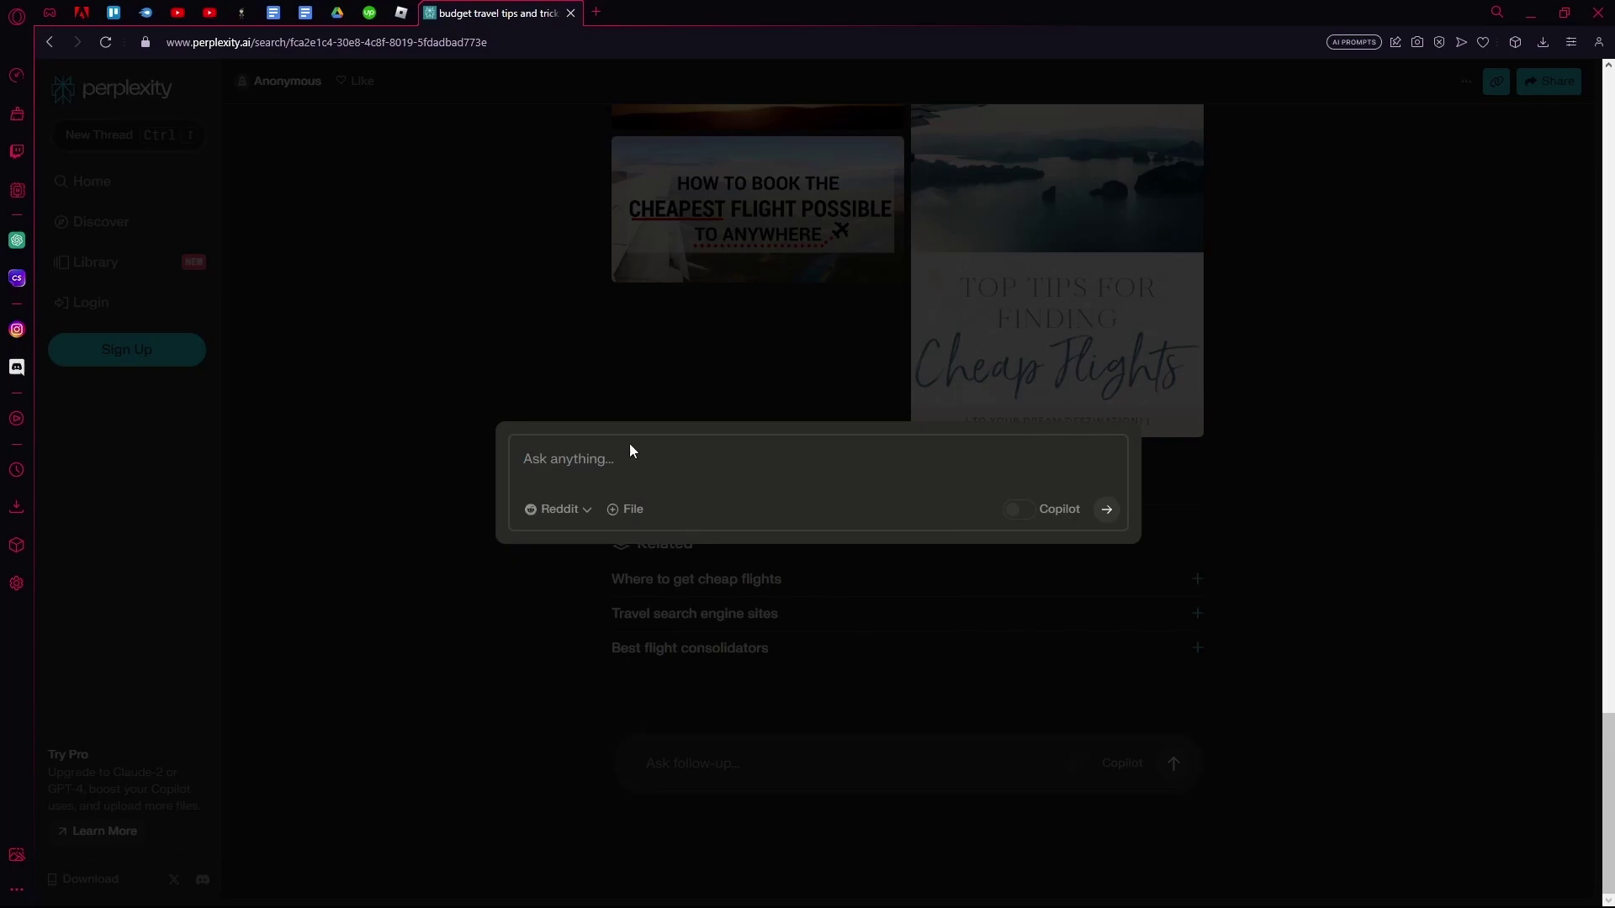
{"action": "type", "text": "travel hacks"}
{"action": "key", "text": "Return"}
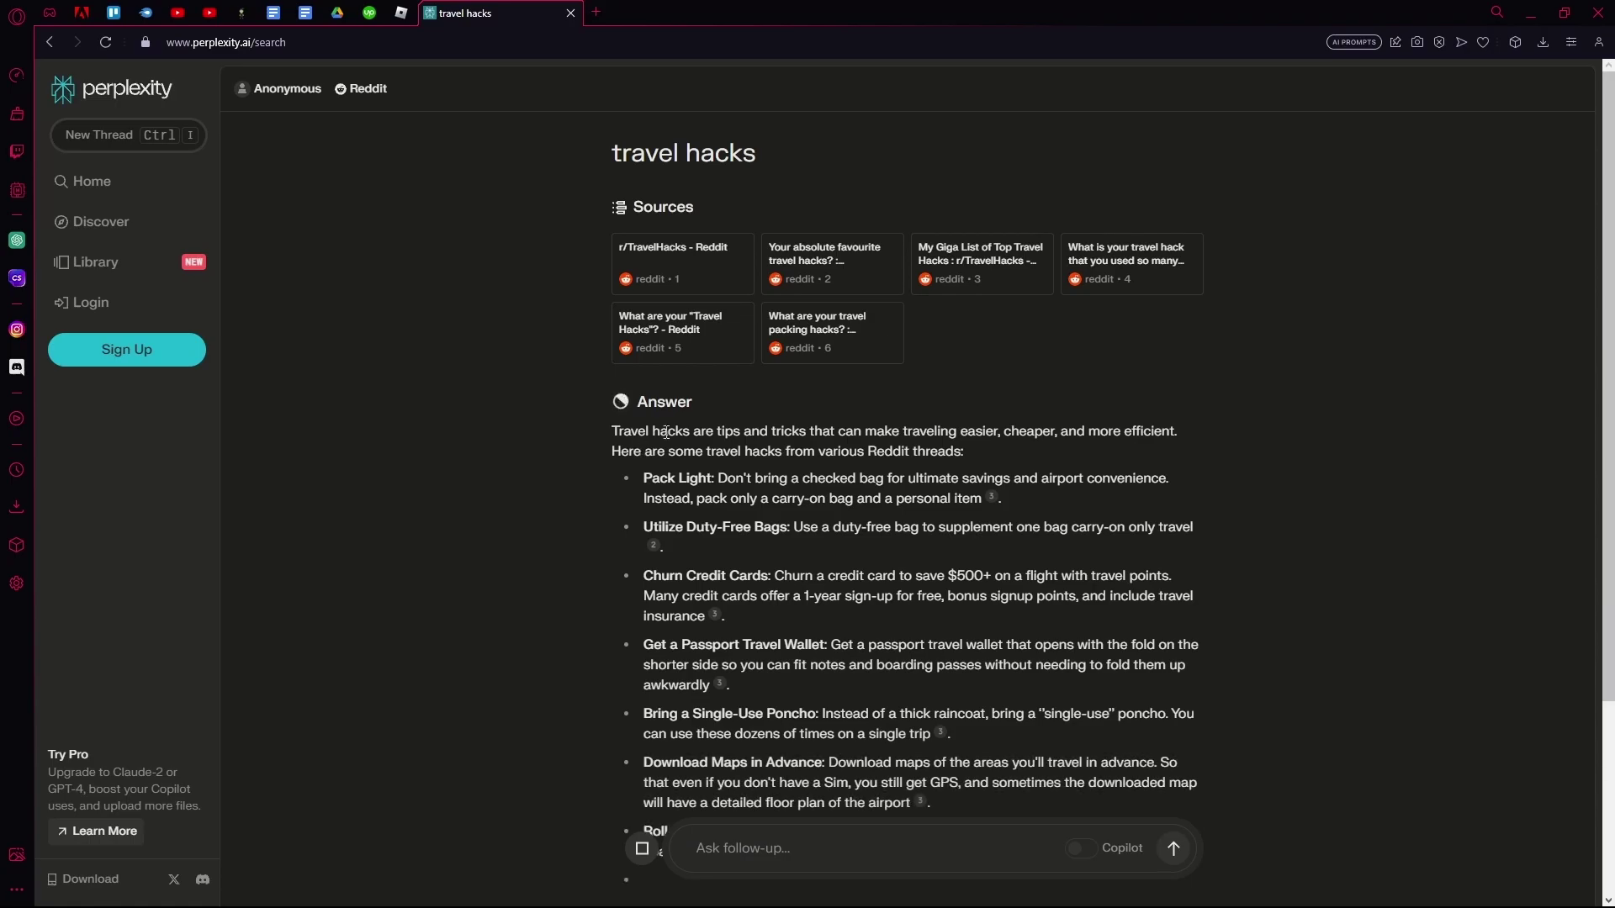
- Scroll through the Reddit-sourced travel hacks answer, highlighting the opening of the Pack Light tip
{"action": "scroll", "coordinate": [572, 353], "scroll_direction": "down", "scroll_amount": 2}
{"action": "scroll", "coordinate": [623, 252], "scroll_direction": "up", "scroll_amount": 2}
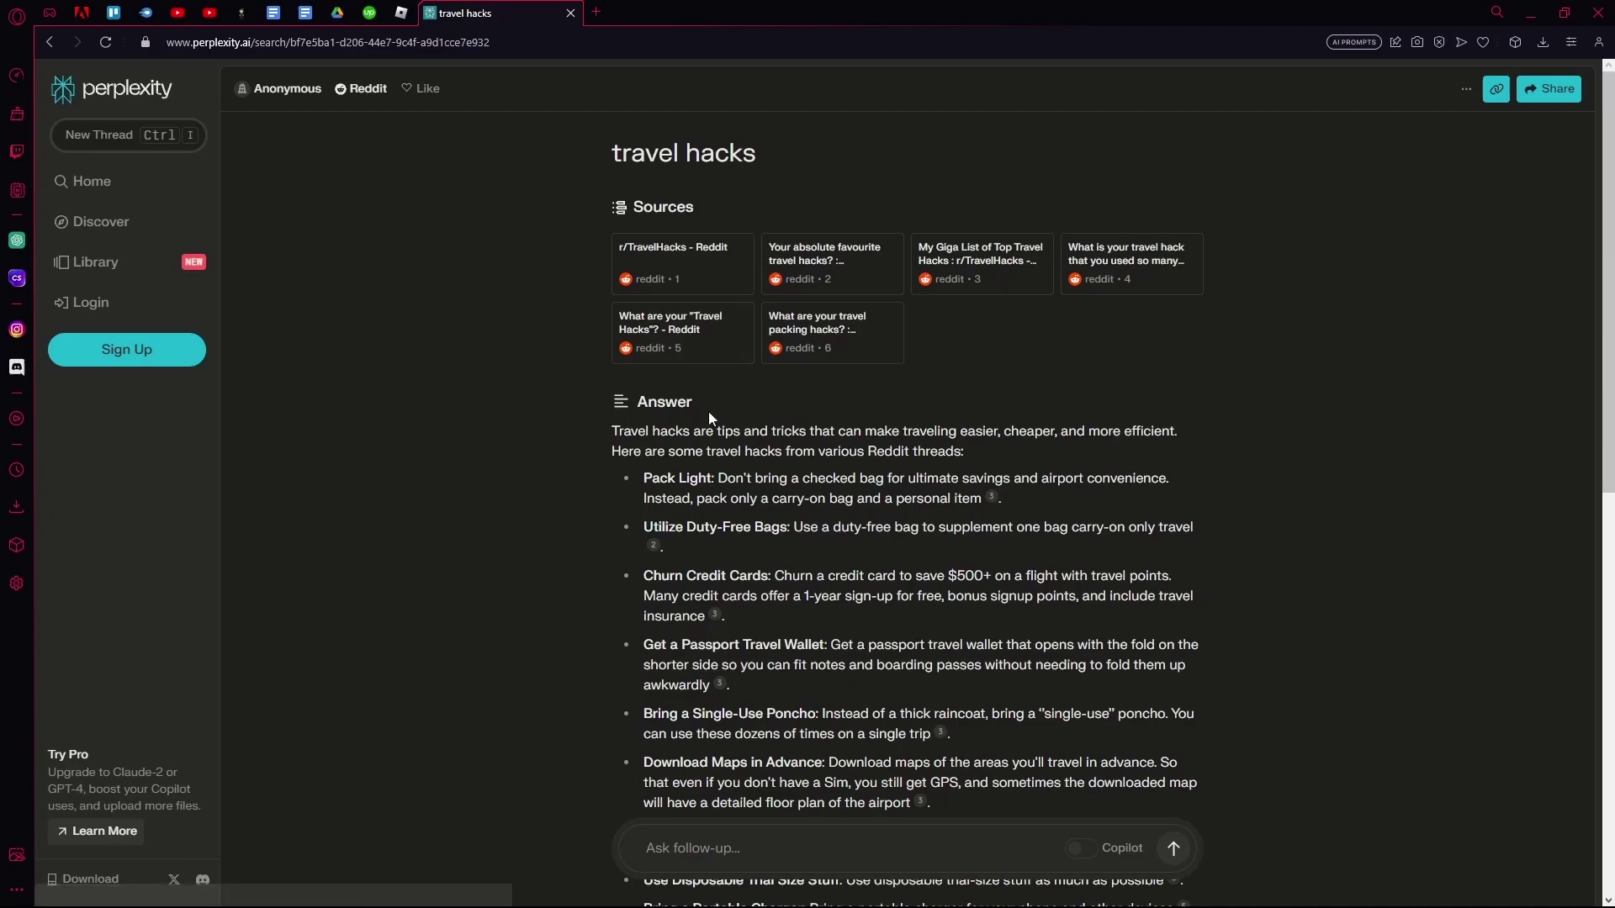
{"action": "scroll", "coordinate": [699, 435], "scroll_direction": "down", "scroll_amount": 1}
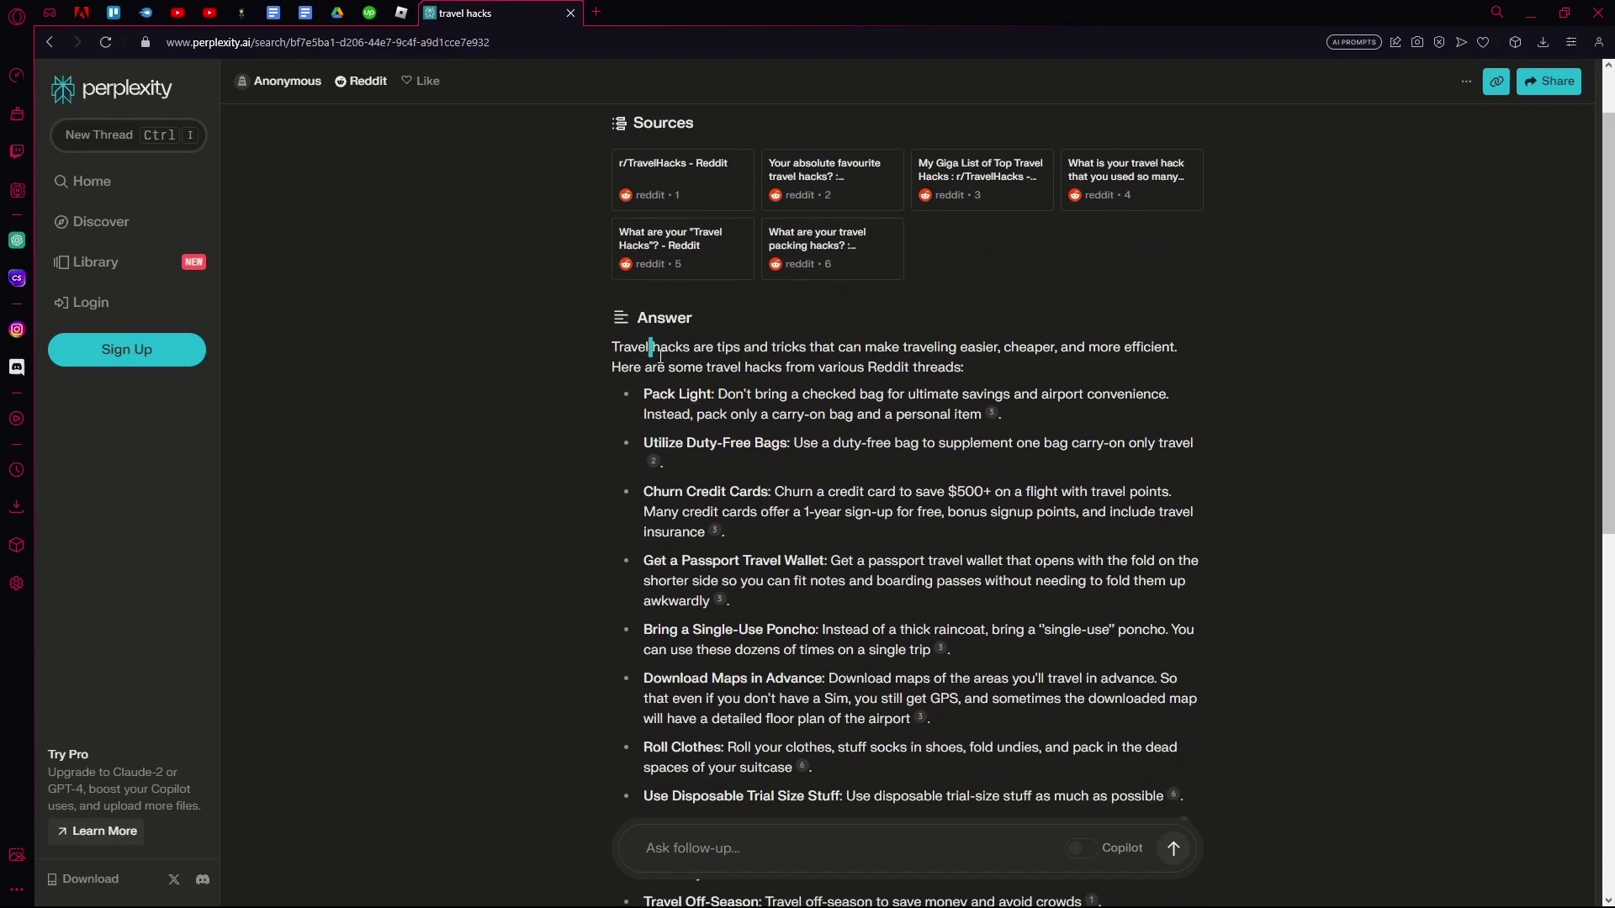
{"action": "left_click_drag", "start_coordinate": [651, 339], "coordinate": [867, 361]}
{"action": "scroll", "coordinate": [682, 343], "scroll_direction": "down", "scroll_amount": 2}
{"action": "scroll", "coordinate": [682, 344], "scroll_direction": "down", "scroll_amount": 1}
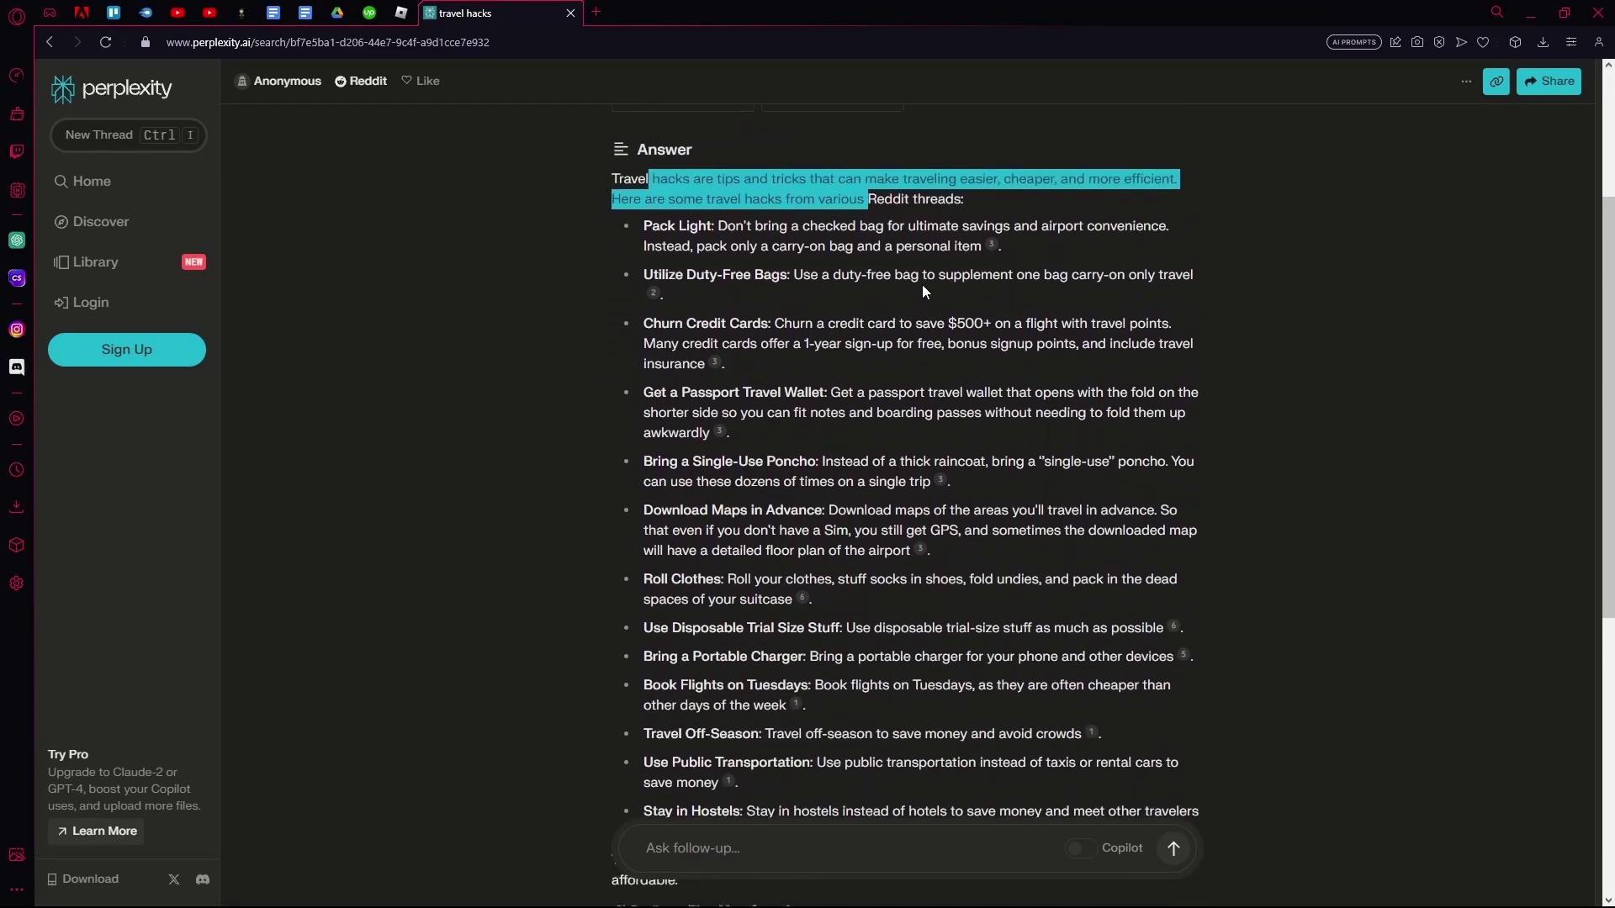
{"action": "left_click", "coordinate": [655, 176]}
{"action": "left_click_drag", "start_coordinate": [629, 226], "coordinate": [947, 227]}
{"action": "left_click", "coordinate": [694, 315]}
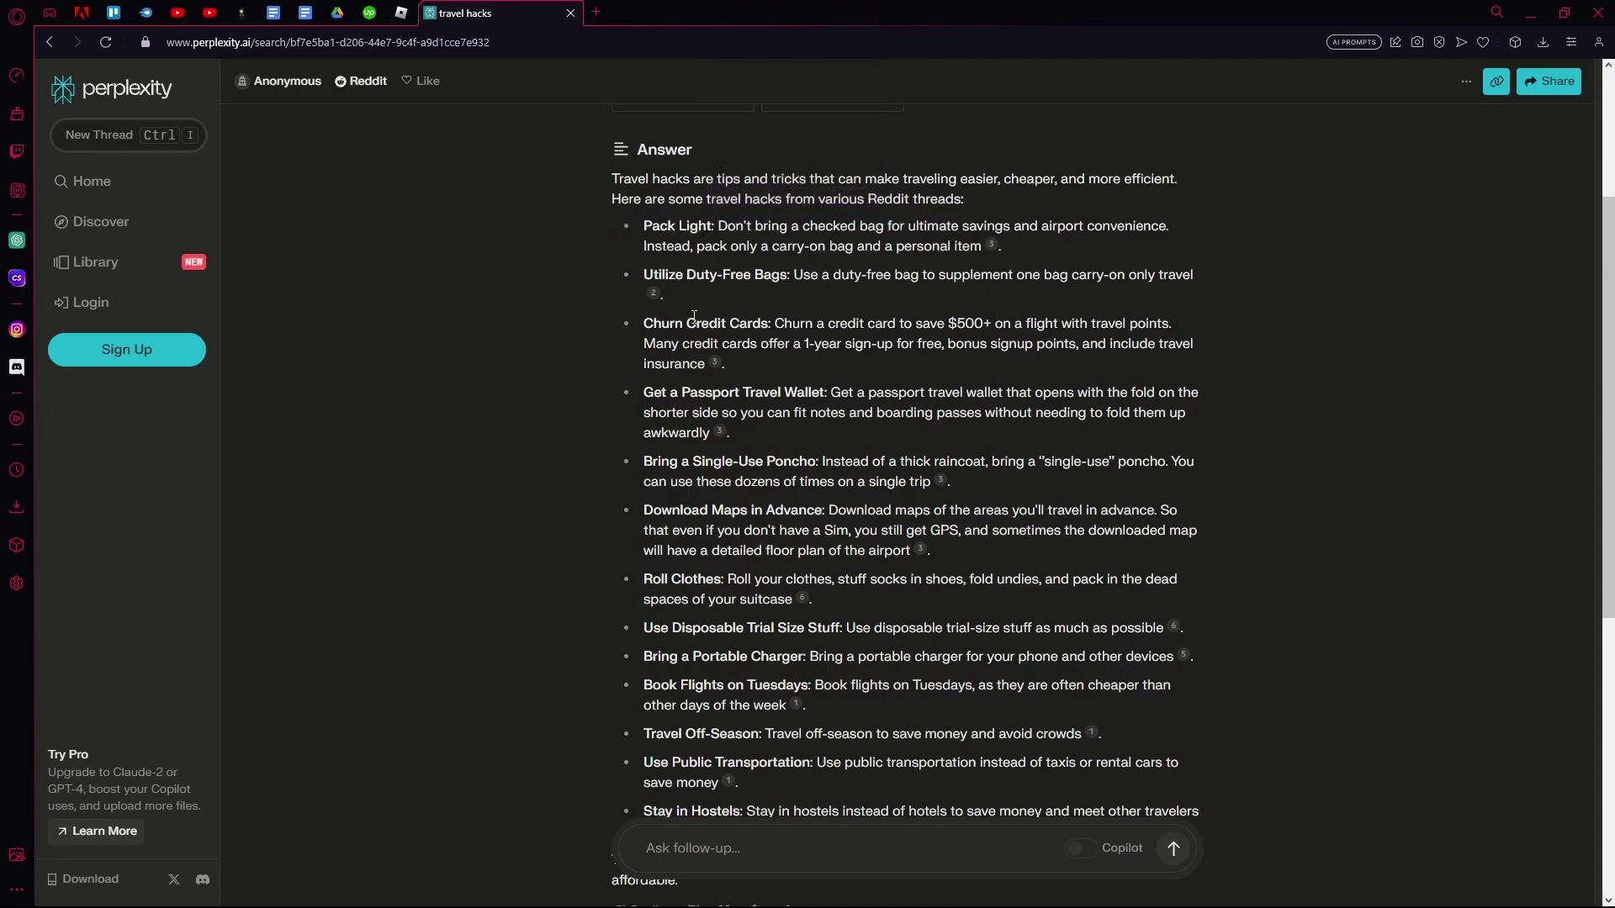
- Open the Reddit source cited for duty-free bags, close its tab, and return Home
{"action": "left_click", "coordinate": [652, 294]}
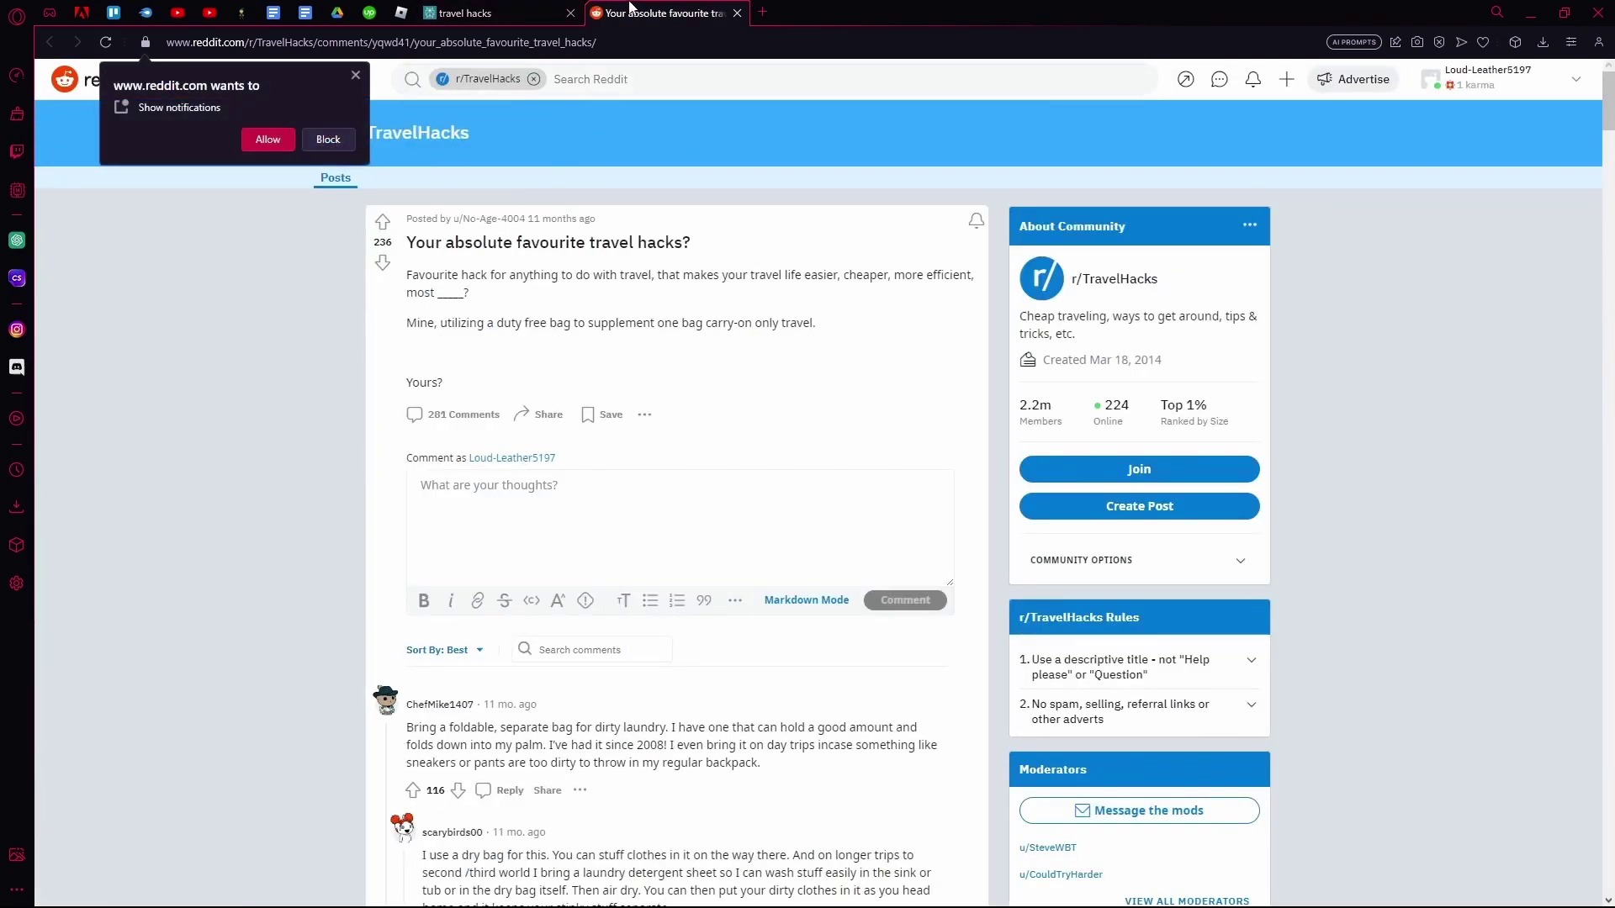
{"action": "middle_click", "coordinate": [629, 8]}
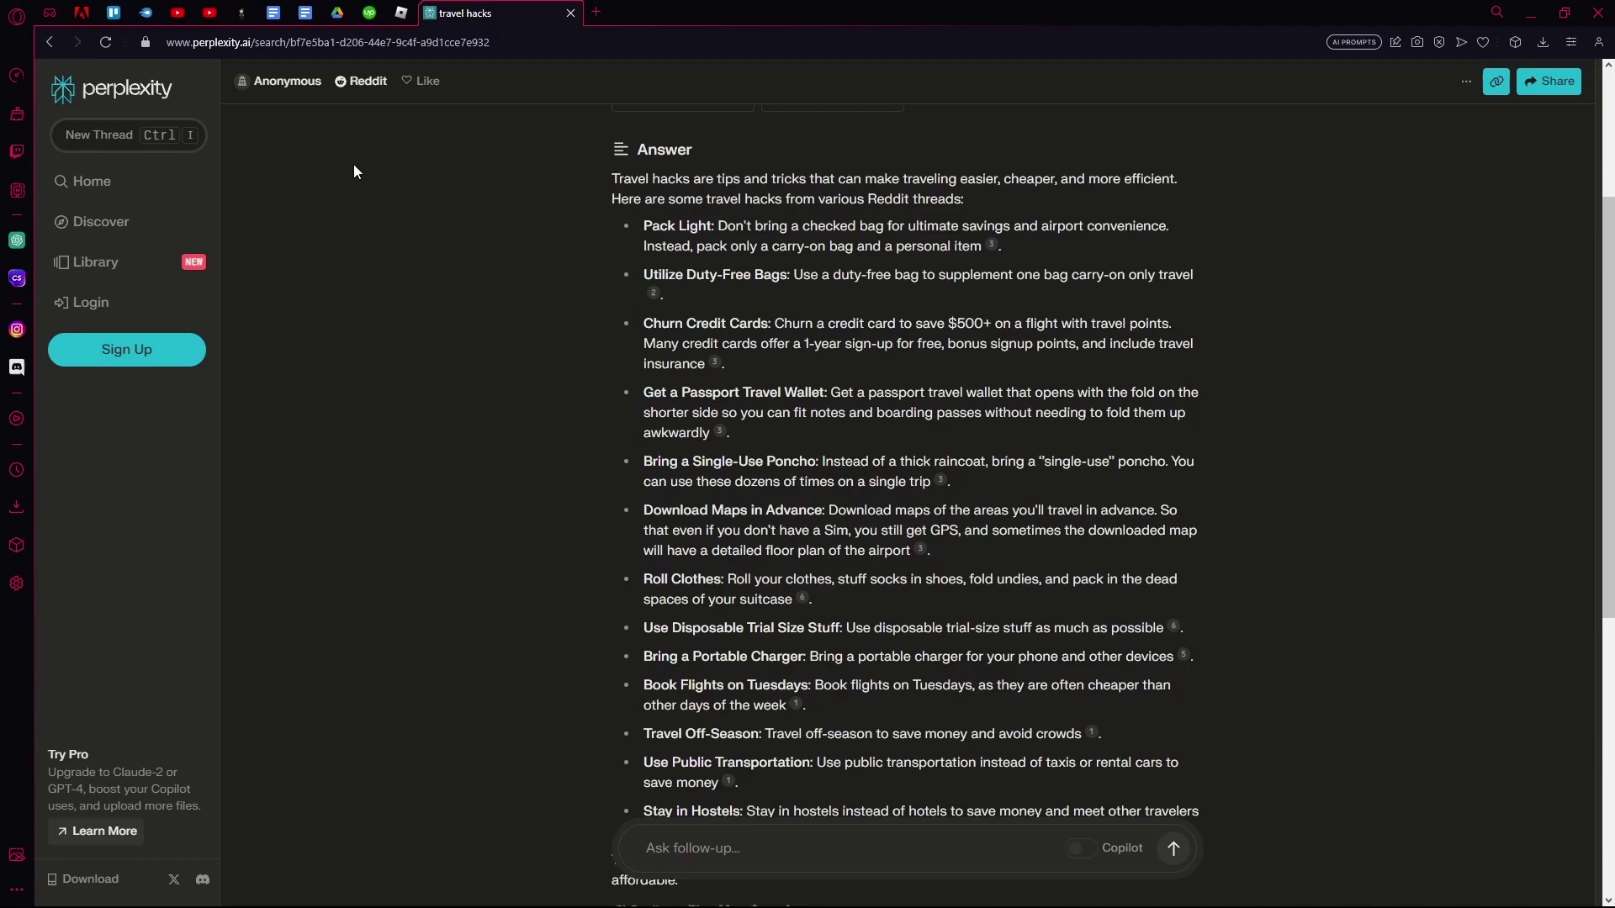
{"action": "left_click", "coordinate": [121, 195]}
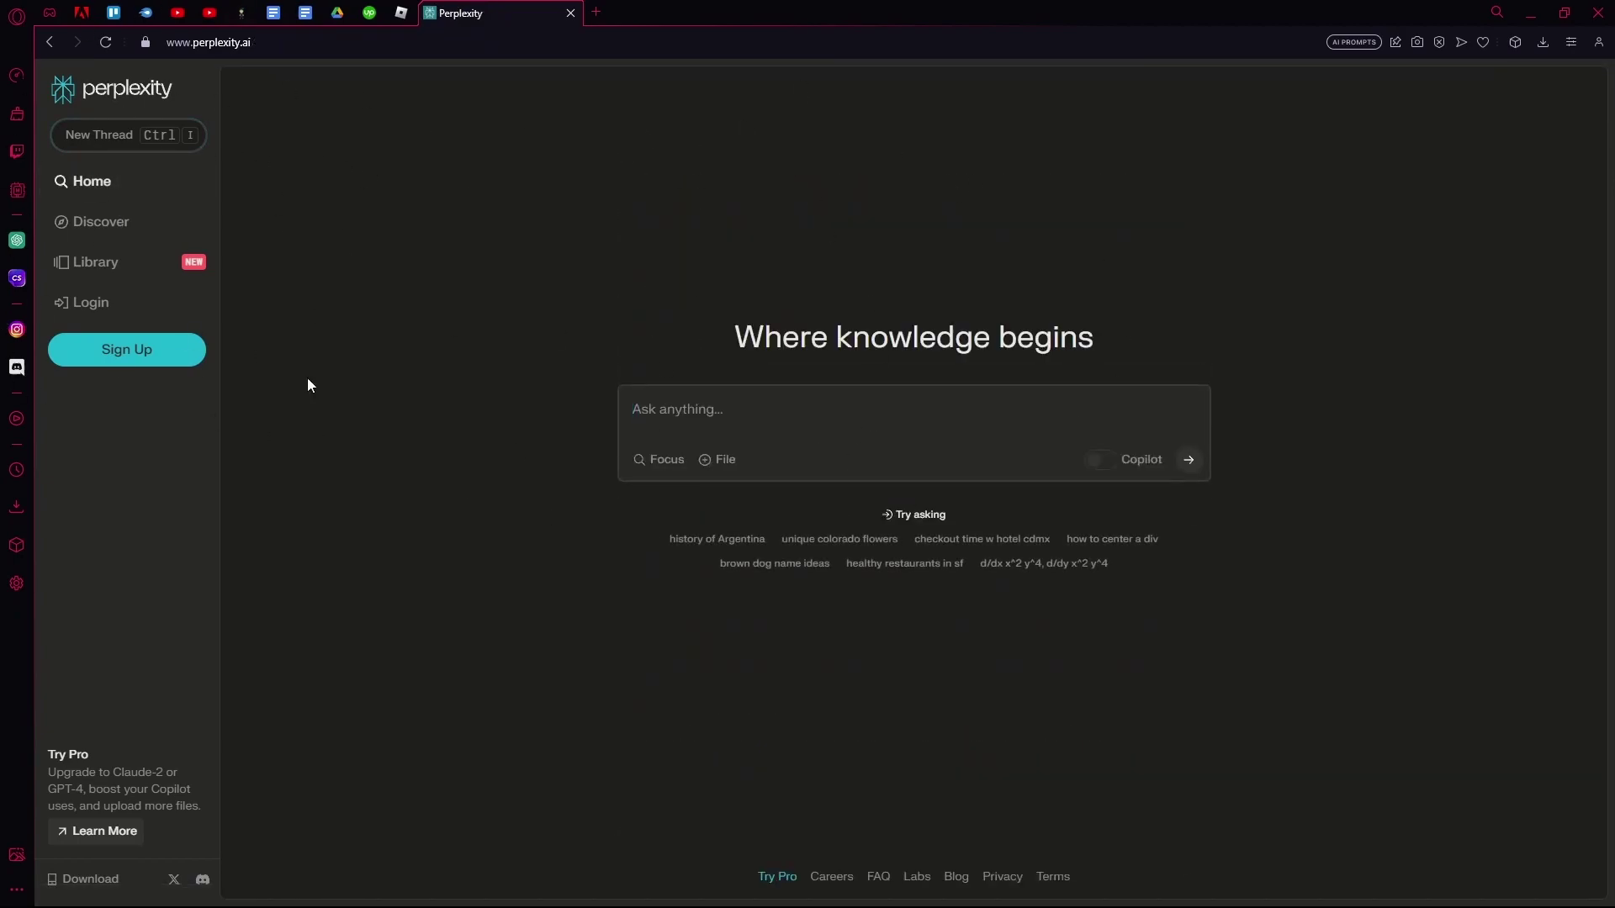
- Open Discover, then try the Library and dismiss its sign-in prompt
{"action": "left_click", "coordinate": [123, 240]}
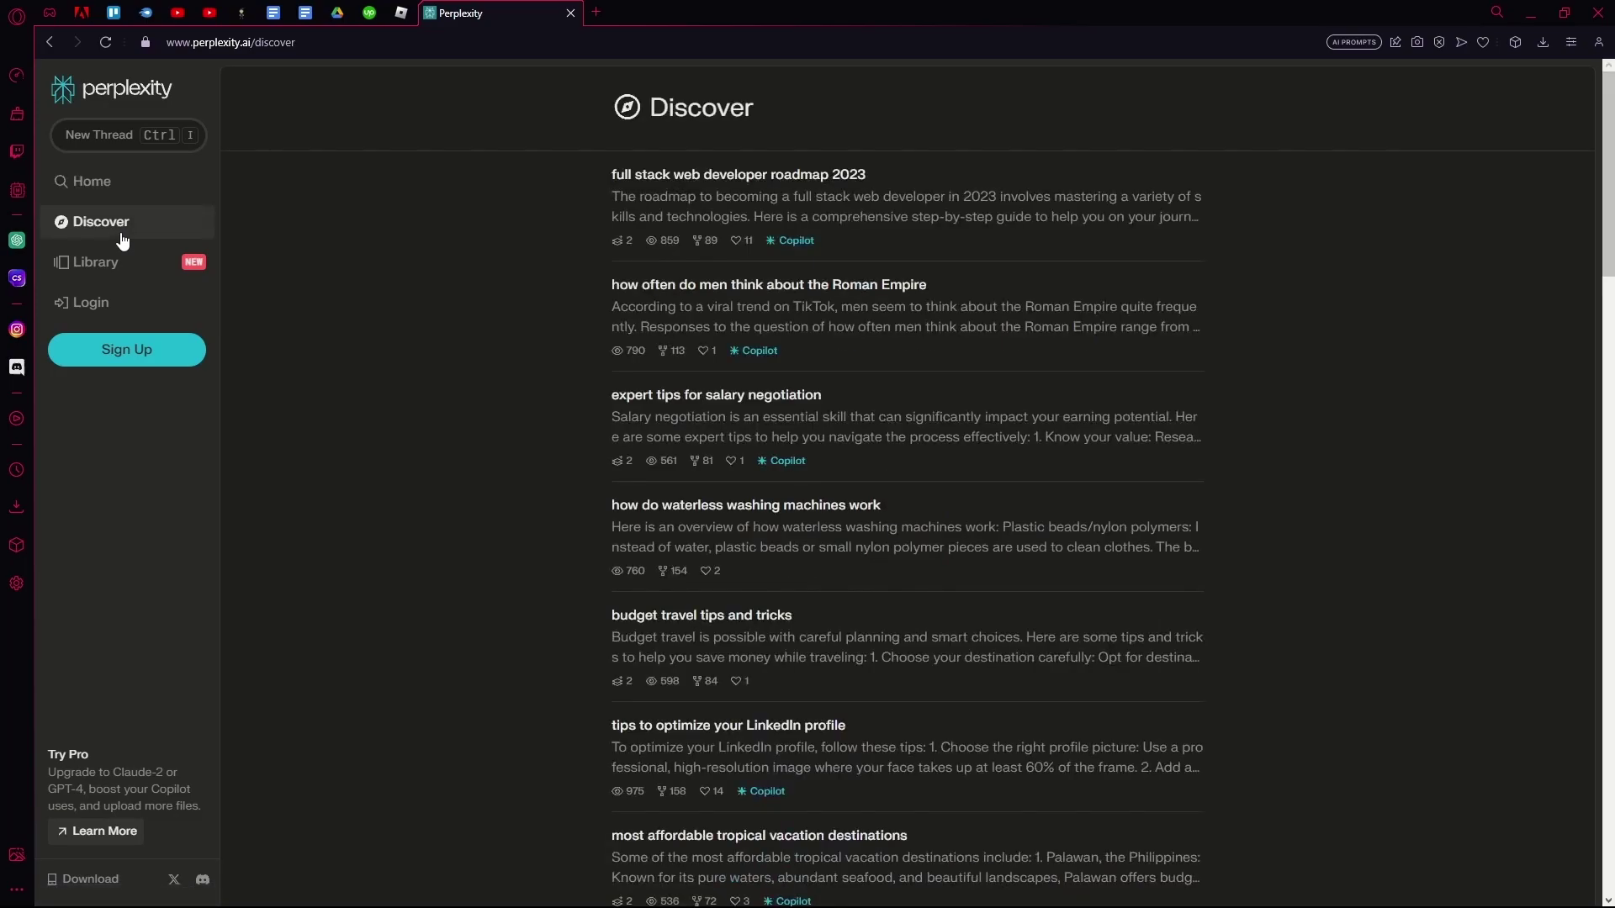
{"action": "left_click", "coordinate": [175, 264]}
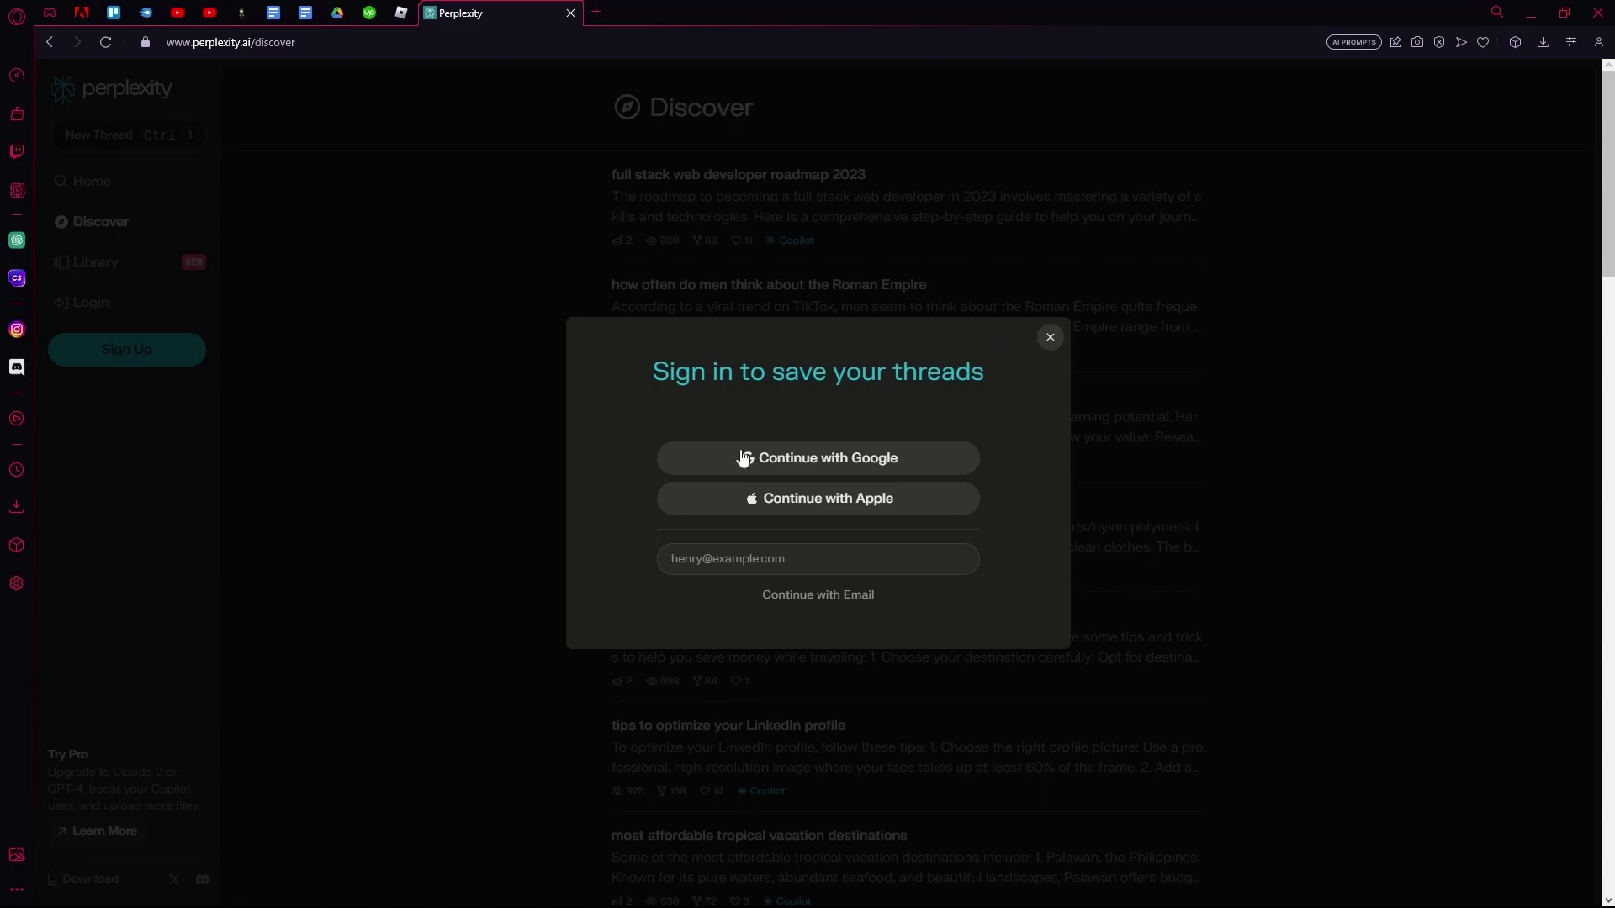
{"action": "left_click", "coordinate": [1048, 340]}
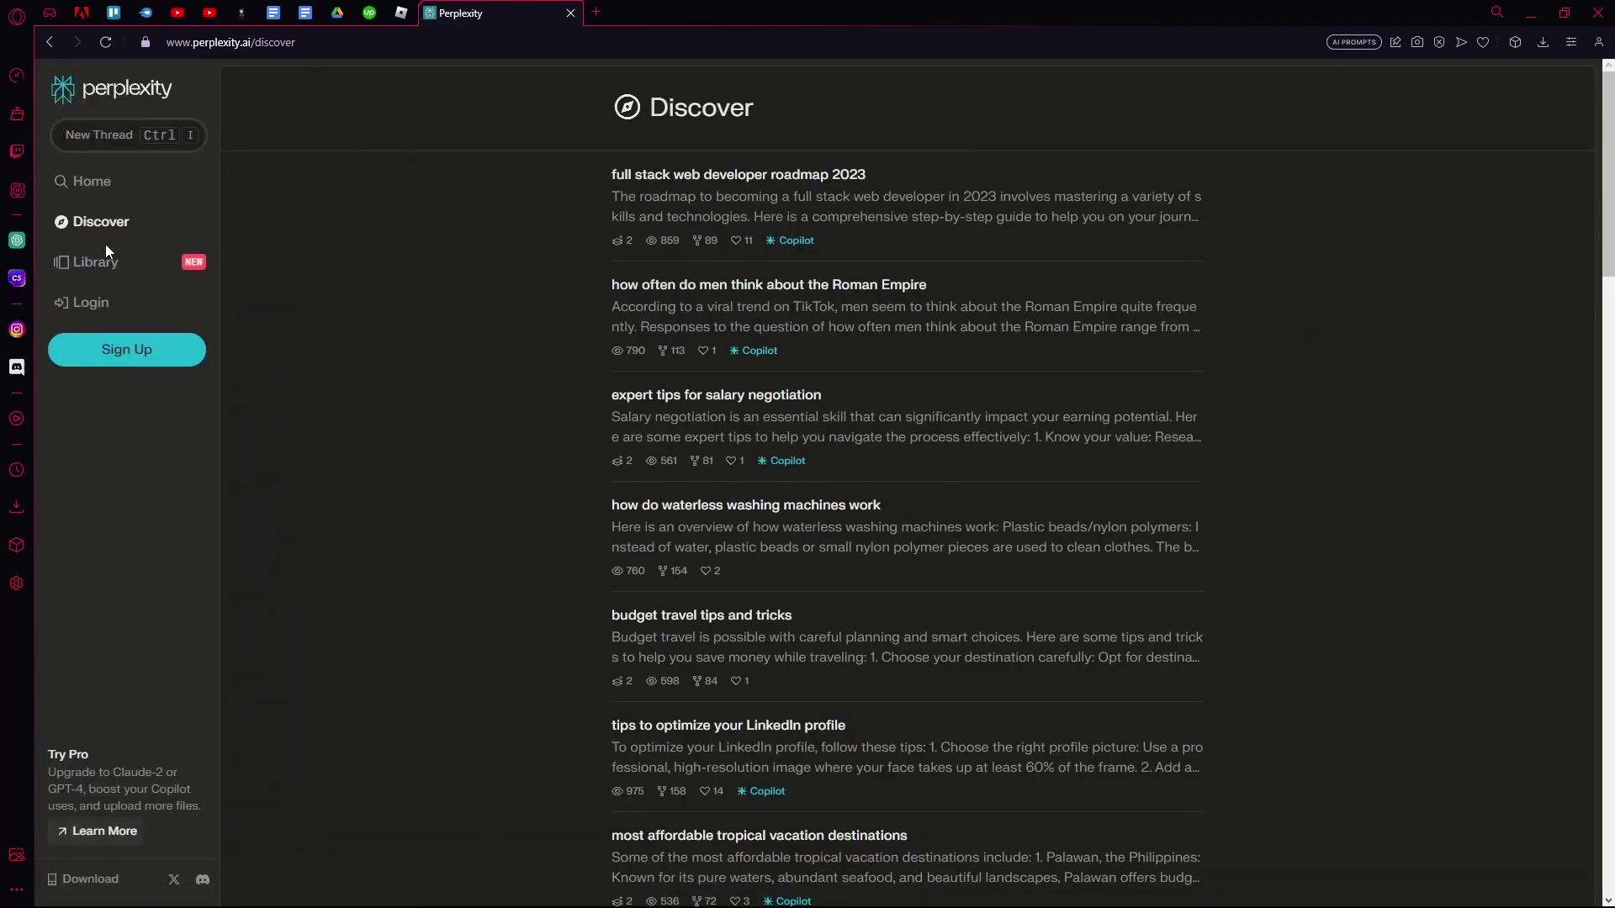
{"action": "scroll", "coordinate": [131, 285], "scroll_direction": "down", "scroll_amount": 1}
- Try Login, close the Welcome sign-in prompt, and scroll the Discover feed of popular threads
{"action": "left_click", "coordinate": [90, 302]}
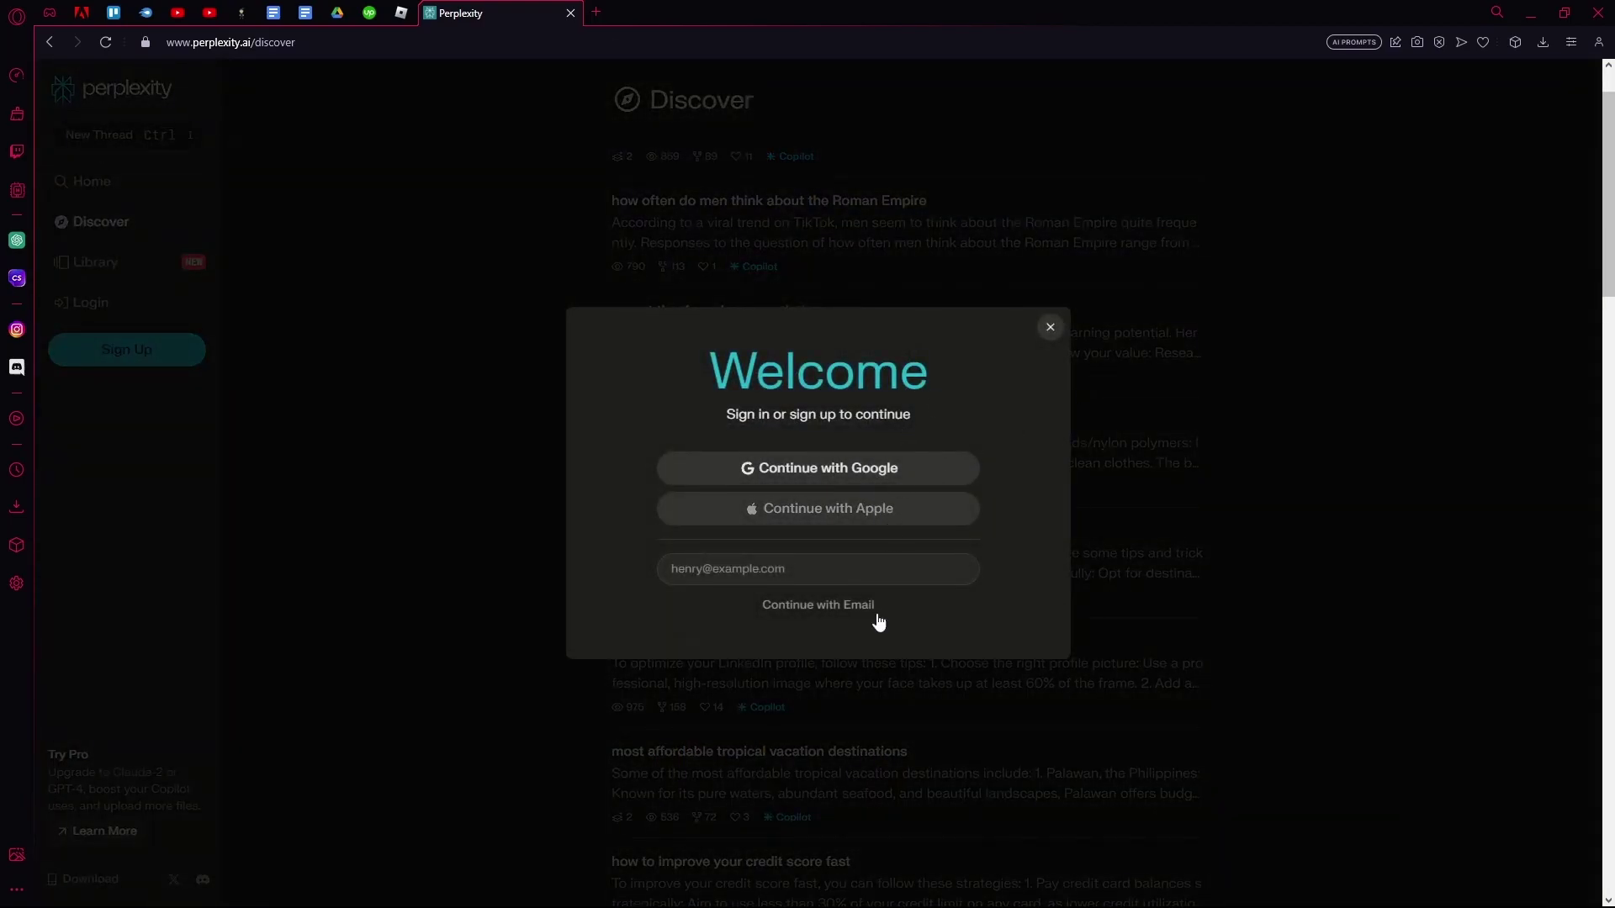
{"action": "left_click", "coordinate": [1050, 330]}
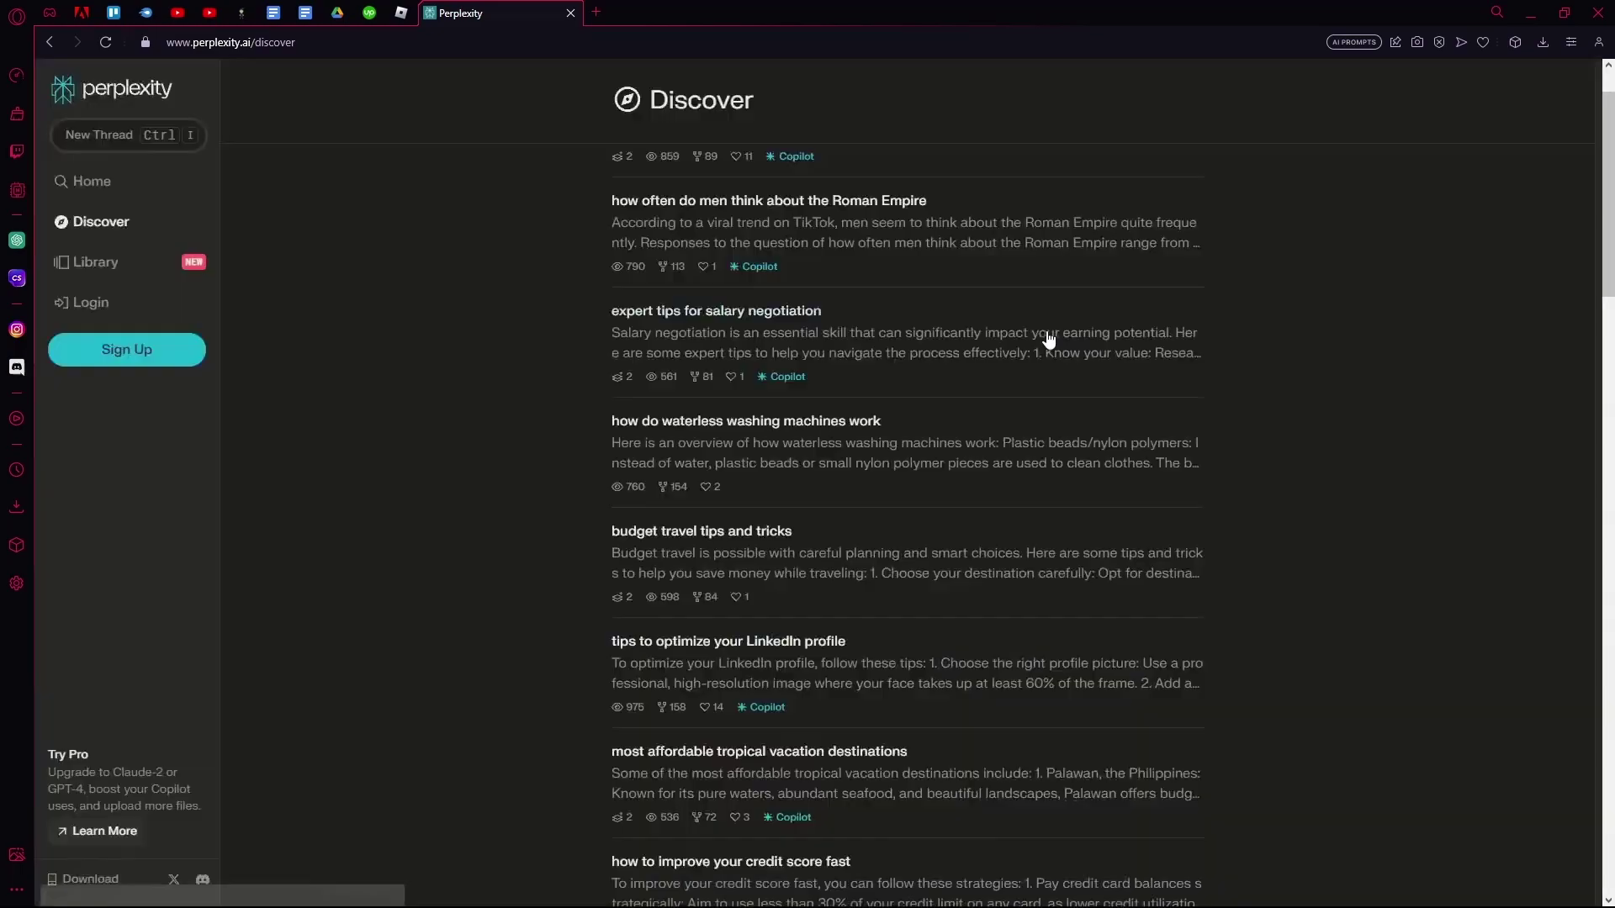
{"action": "scroll", "coordinate": [104, 323], "scroll_direction": "down", "scroll_amount": 2}
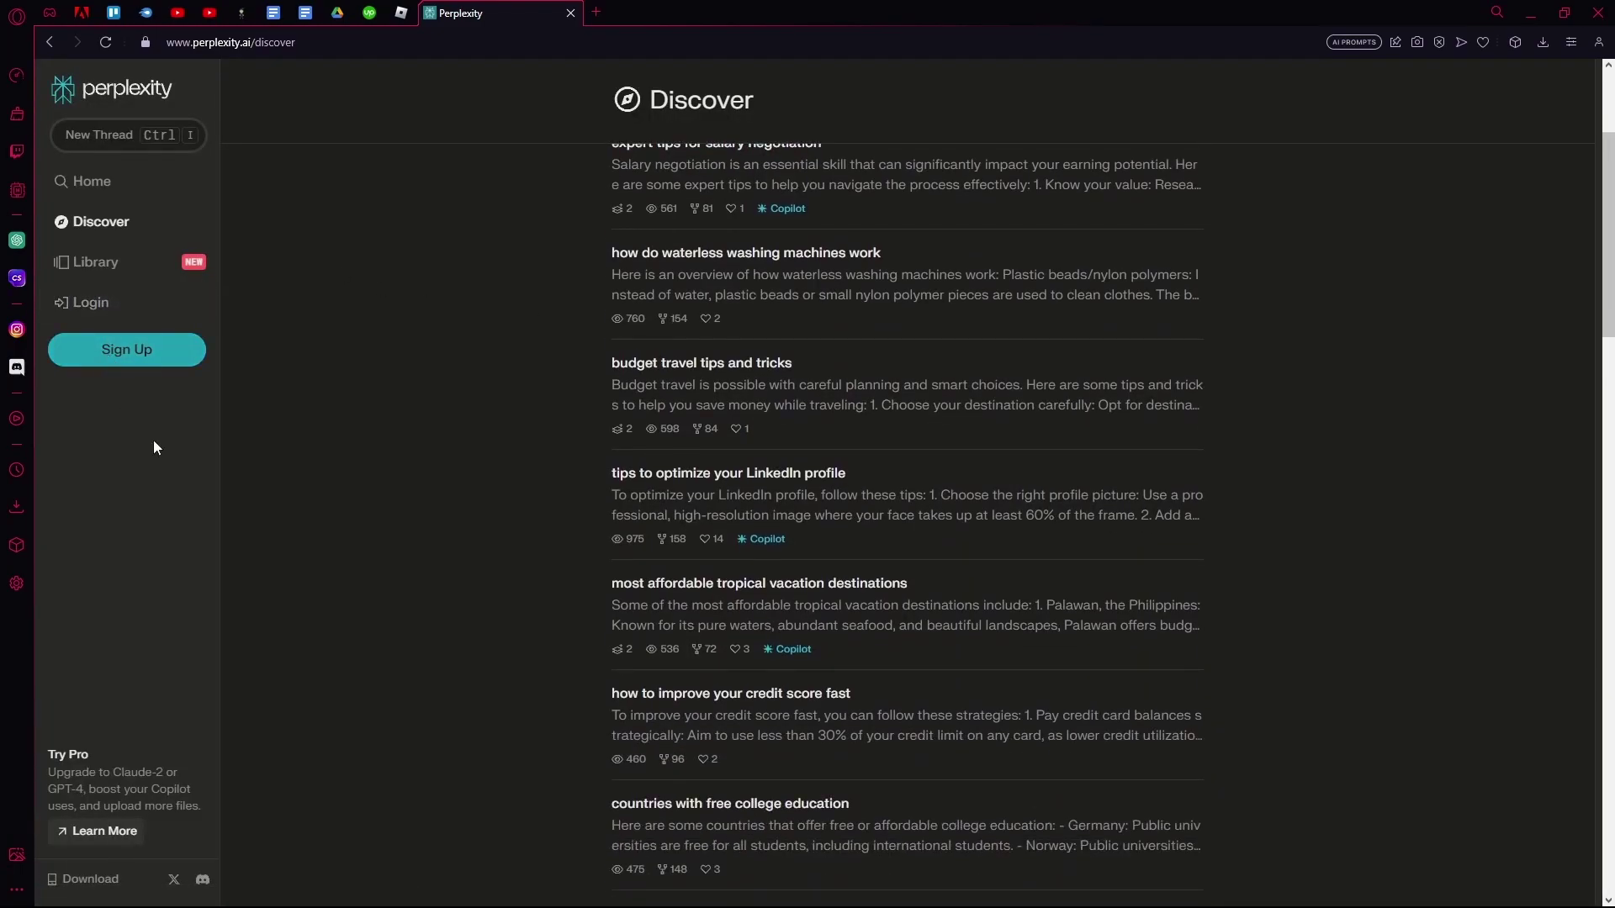
{"action": "scroll", "coordinate": [154, 447], "scroll_direction": "down", "scroll_amount": 1}
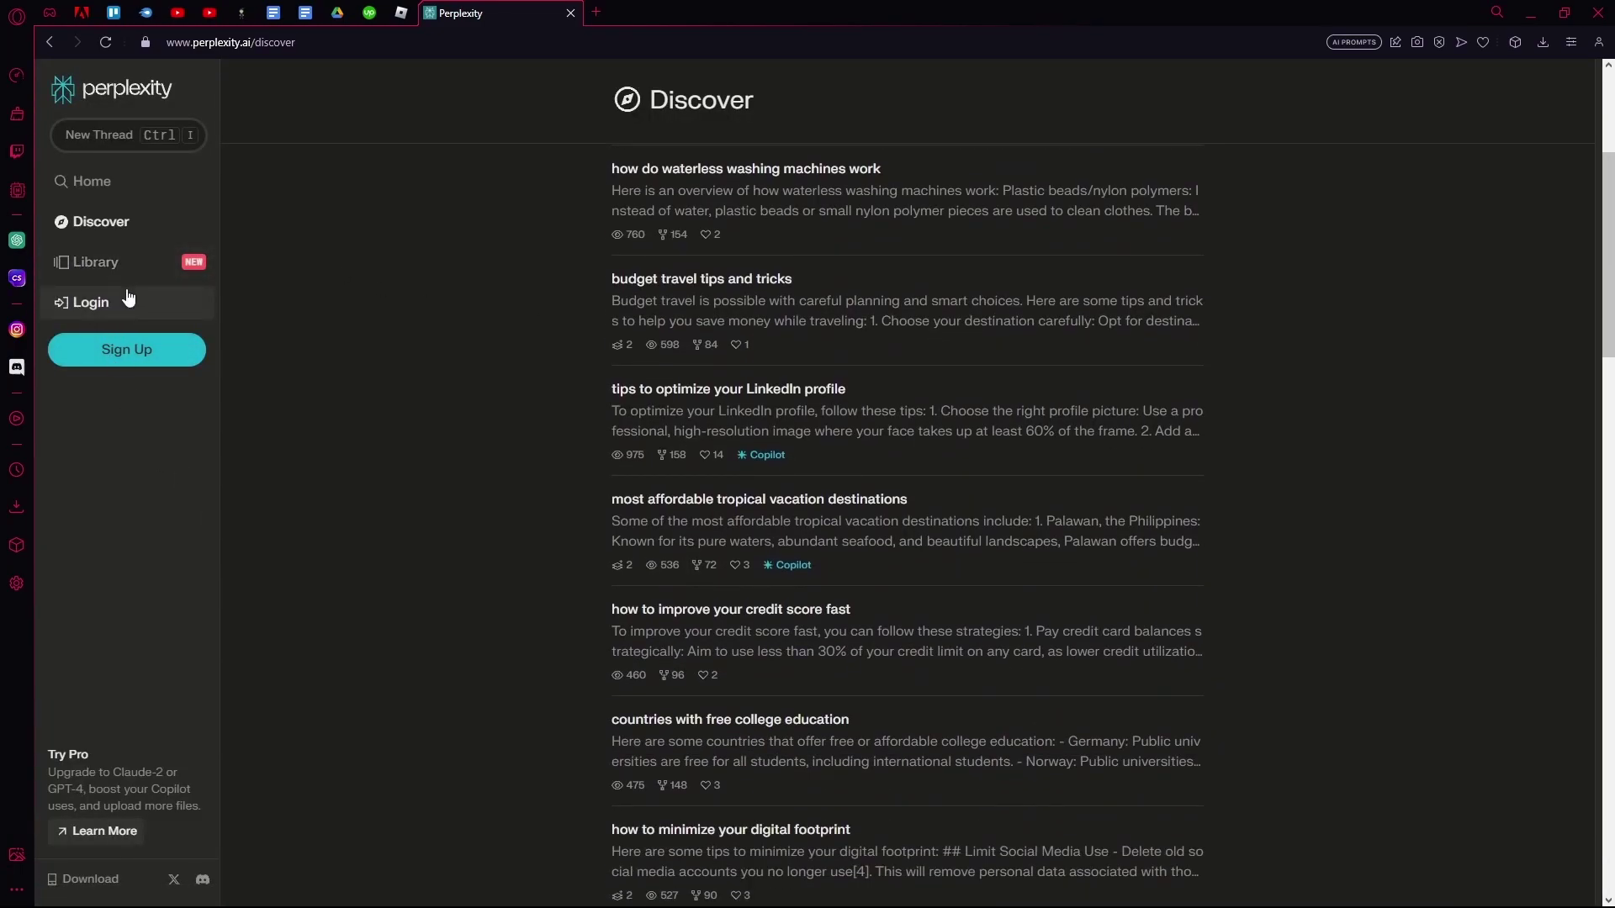
{"action": "left_click", "coordinate": [122, 354]}
{"action": "left_click", "coordinate": [1048, 326]}
{"action": "scroll", "coordinate": [269, 337], "scroll_direction": "down", "scroll_amount": 2}
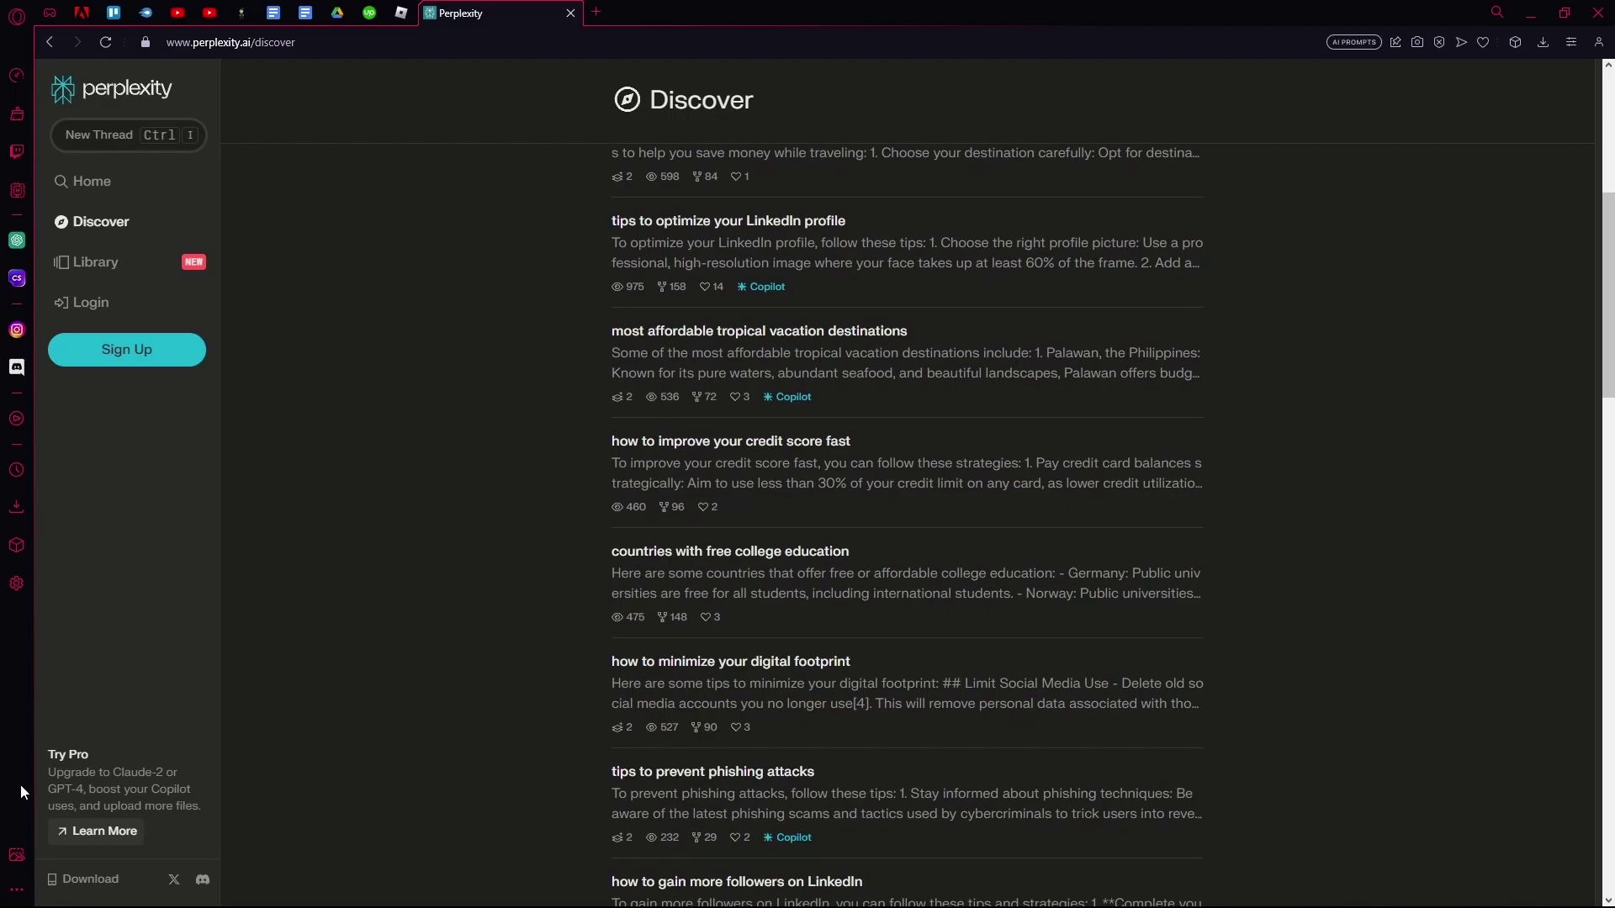
{"action": "left_click_drag", "start_coordinate": [54, 754], "coordinate": [111, 774]}
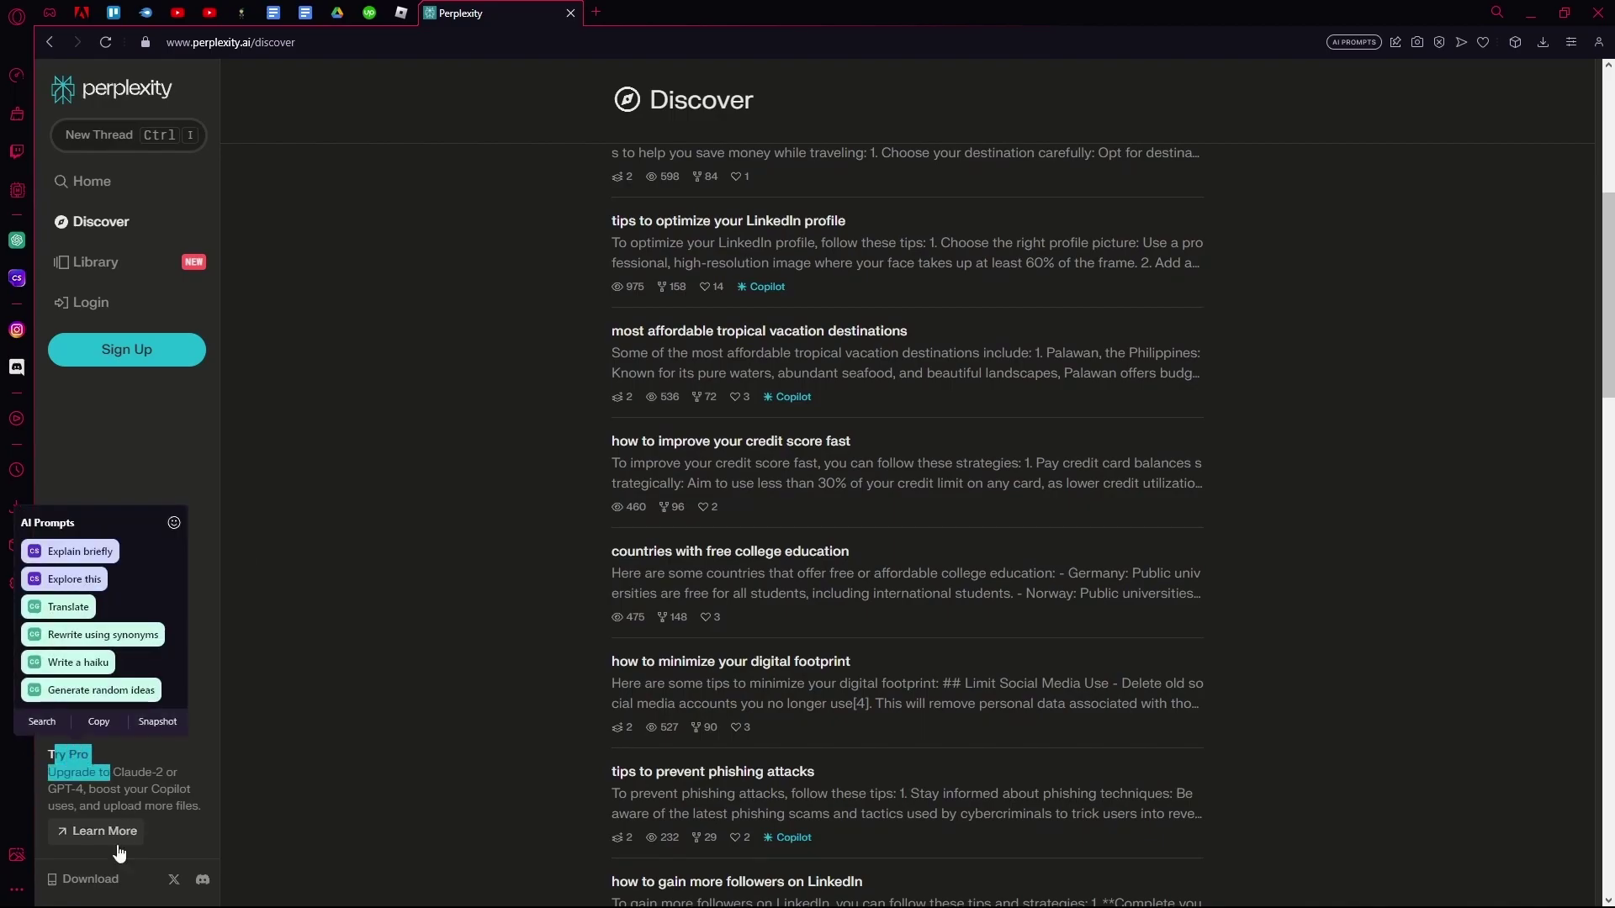
{"action": "left_click", "coordinate": [118, 846]}
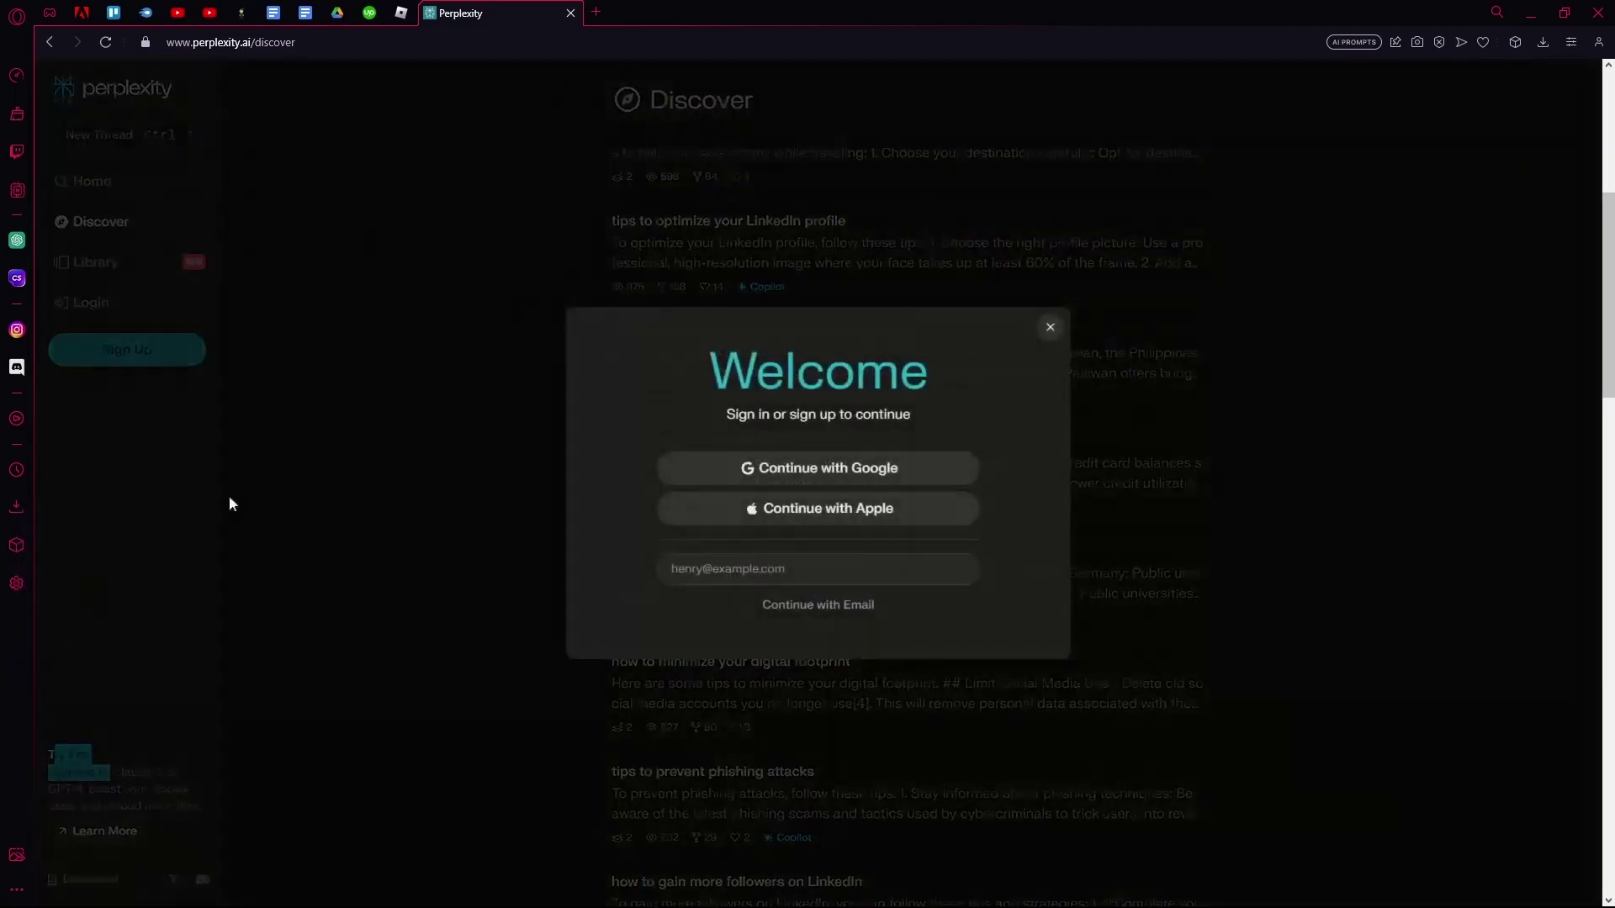
{"action": "left_click", "coordinate": [1051, 327]}
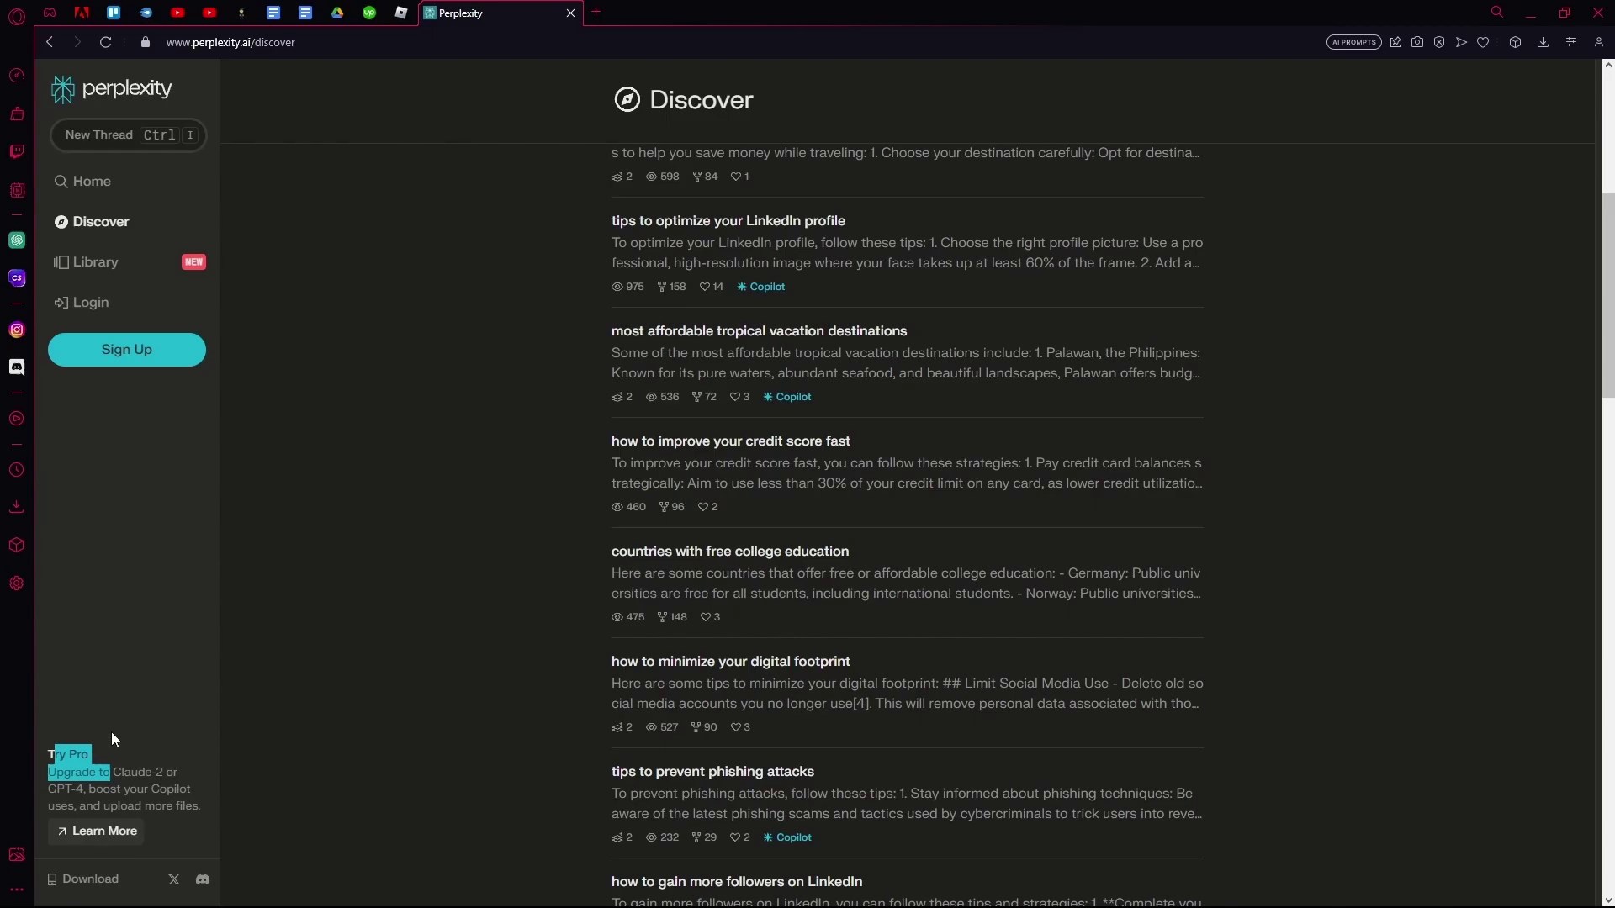
{"action": "scroll", "coordinate": [559, 424], "scroll_direction": "up", "scroll_amount": 6}
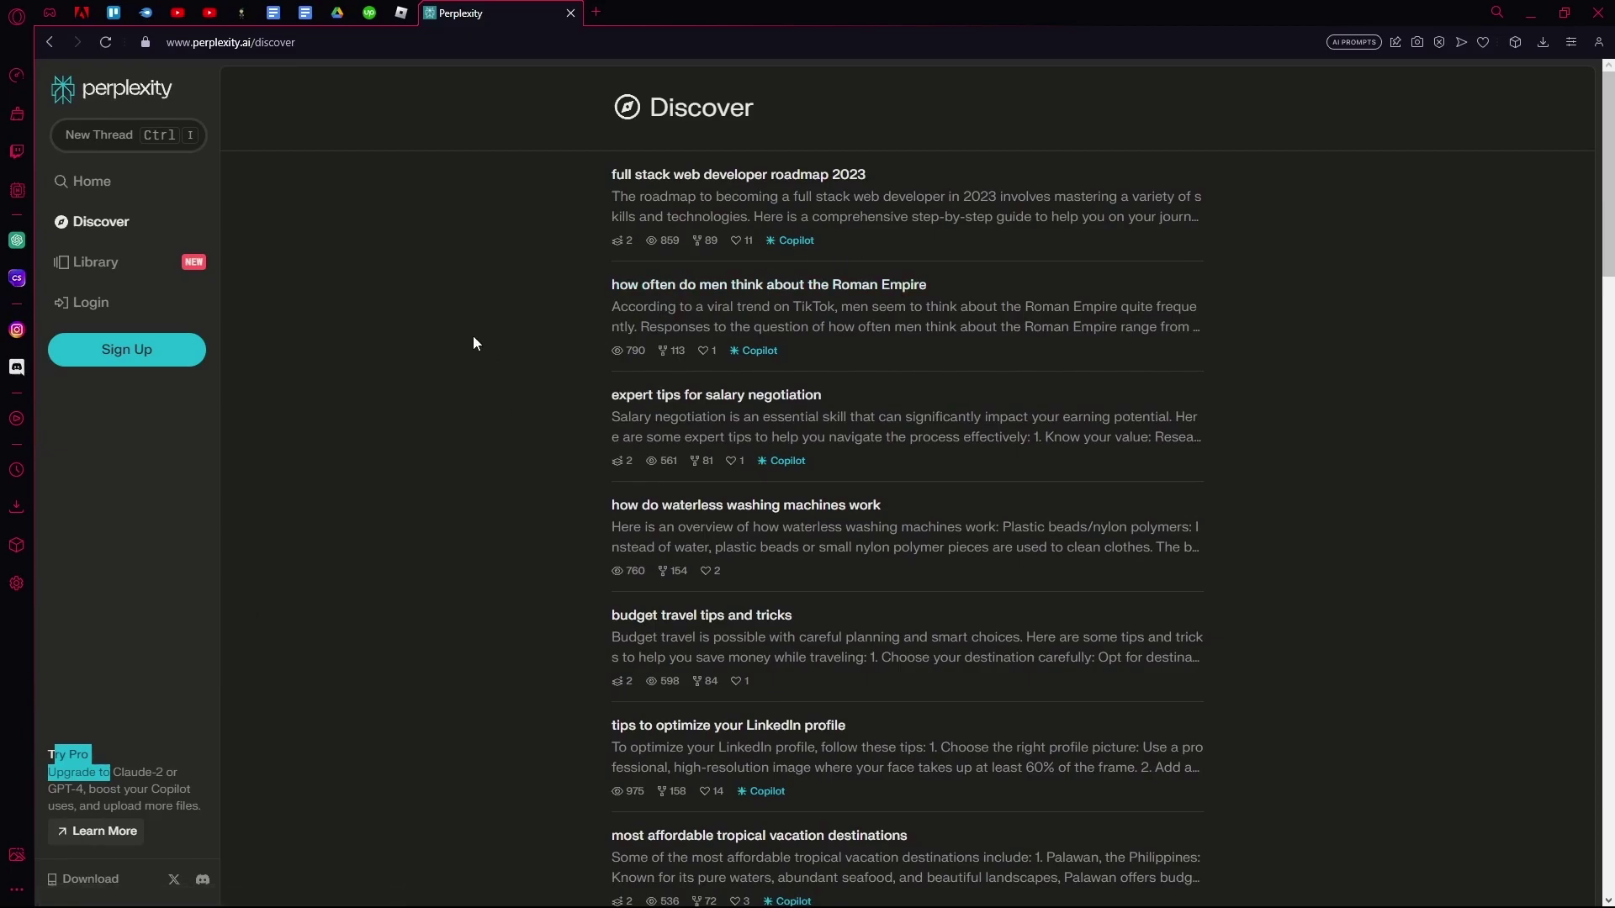
{"action": "scroll", "coordinate": [474, 343], "scroll_direction": "down", "scroll_amount": 1}
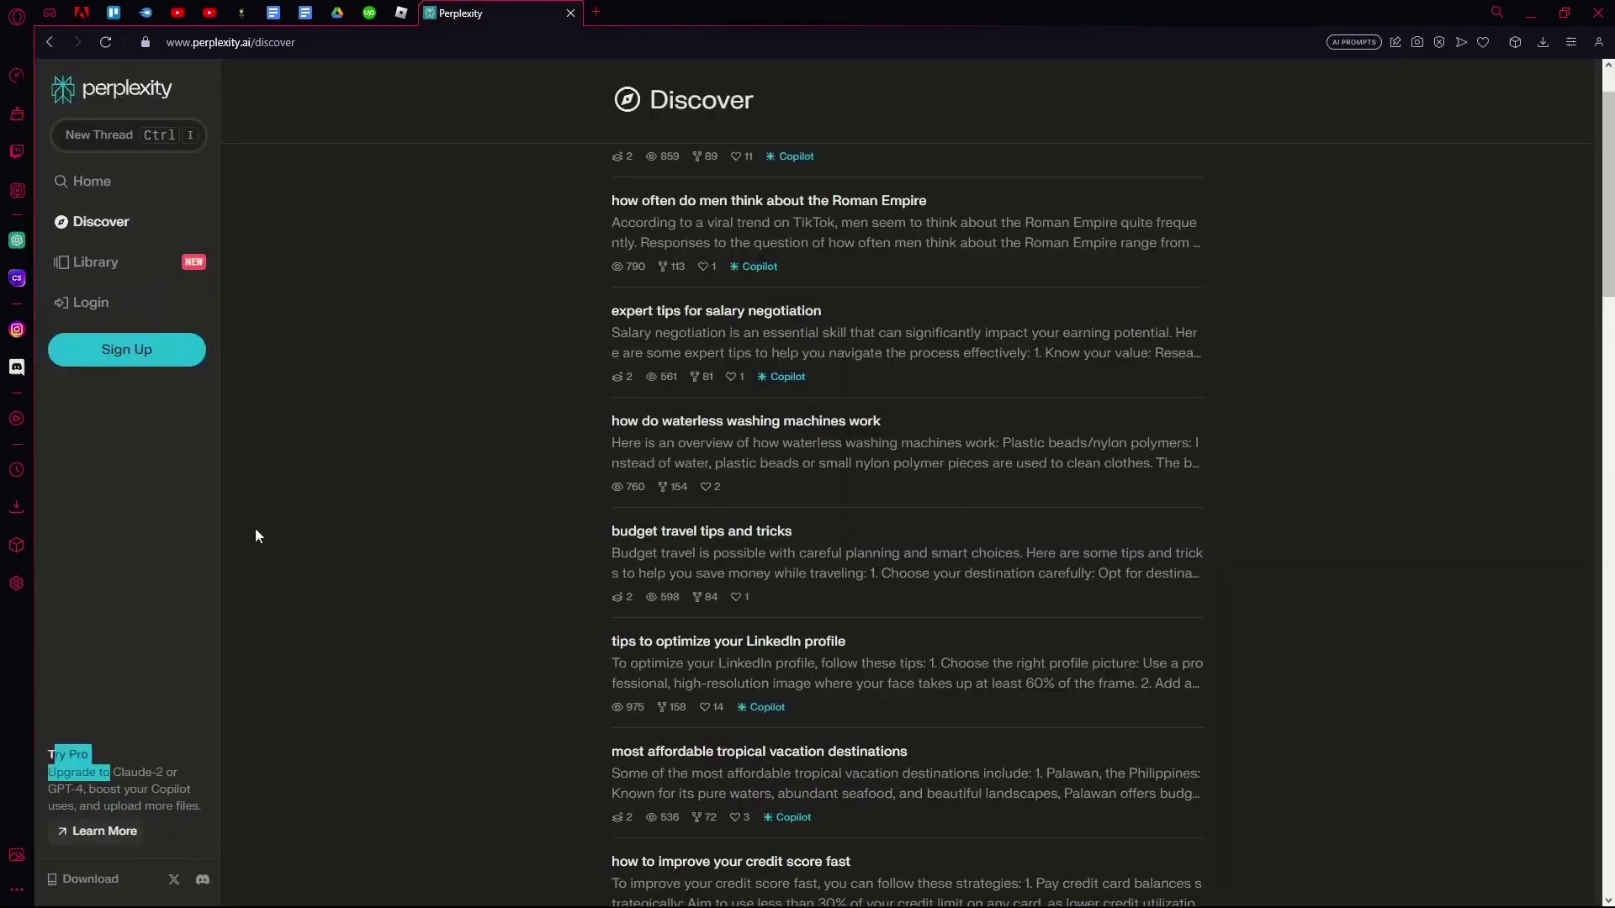
{"action": "scroll", "coordinate": [222, 624], "scroll_direction": "up", "scroll_amount": 1}
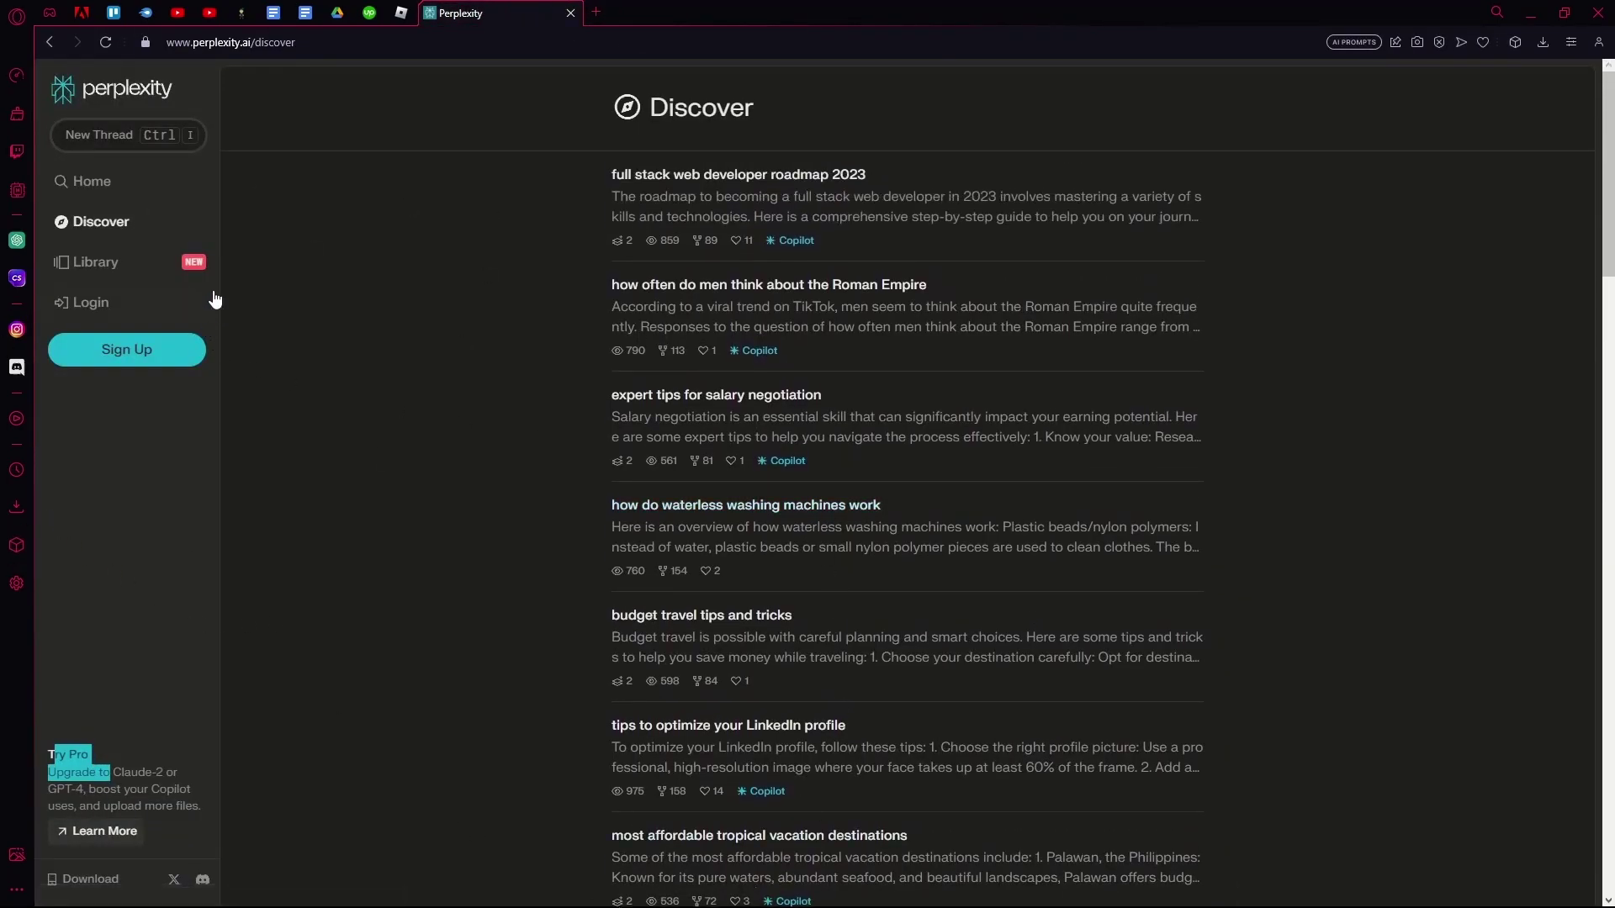